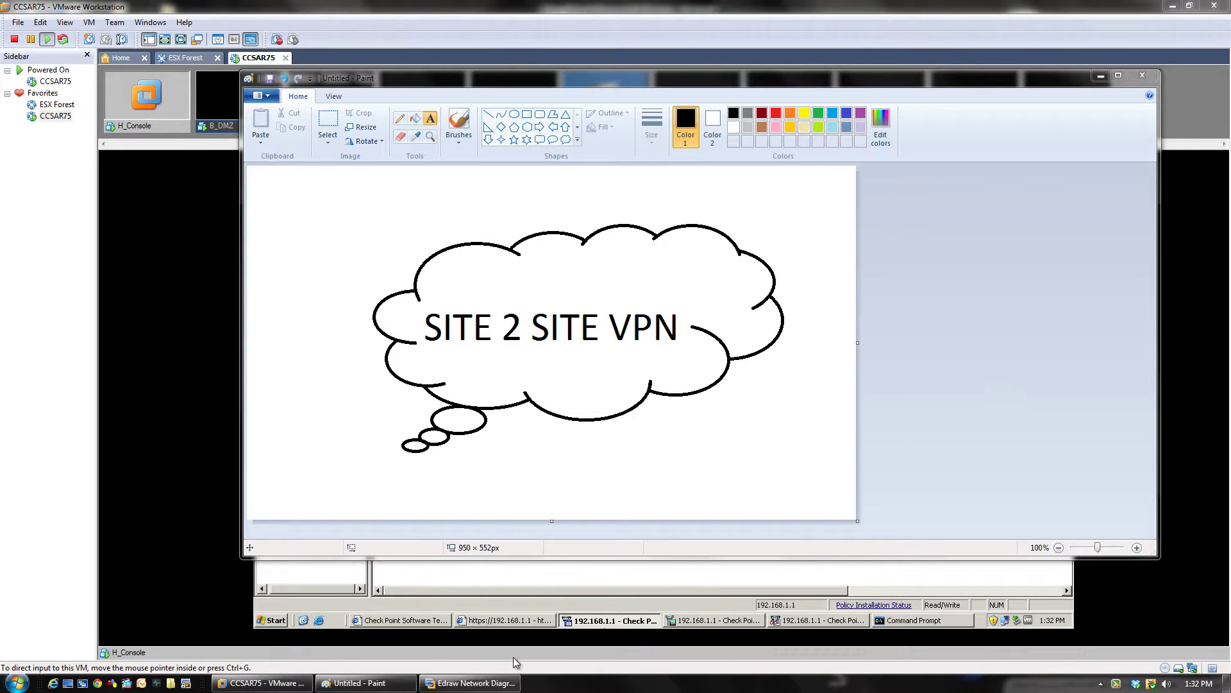
Step: Bring the Edraw Checkpoint lab diagram forward and close the Windows colour-scheme prompt covering it
click(472, 683)
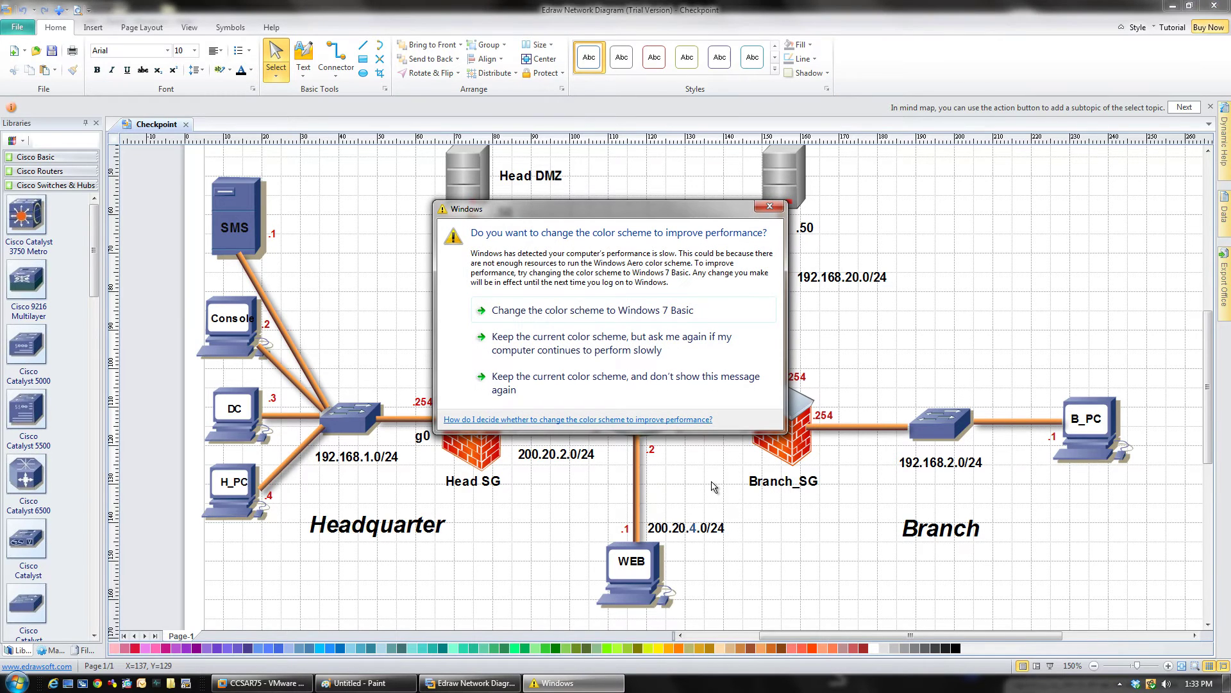
click(769, 206)
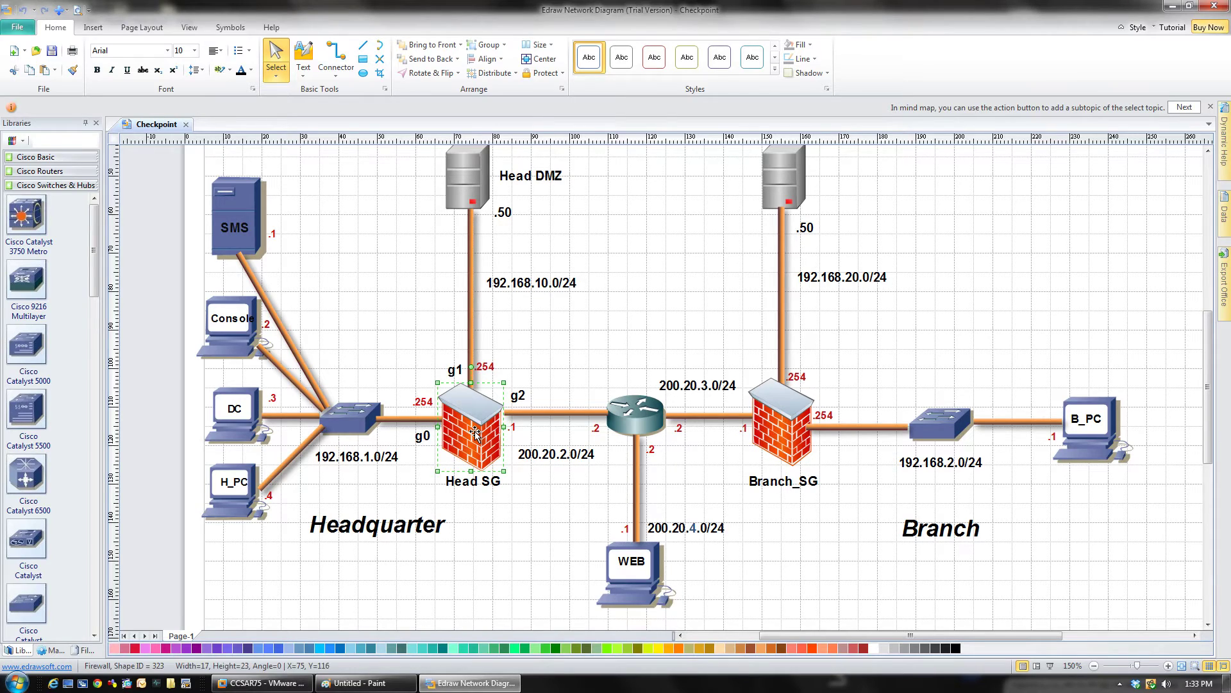
Step: Inspect the Branch_SG and Head SG firewalls, then switch to the SmartDashboard VM
click(795, 436)
click(477, 439)
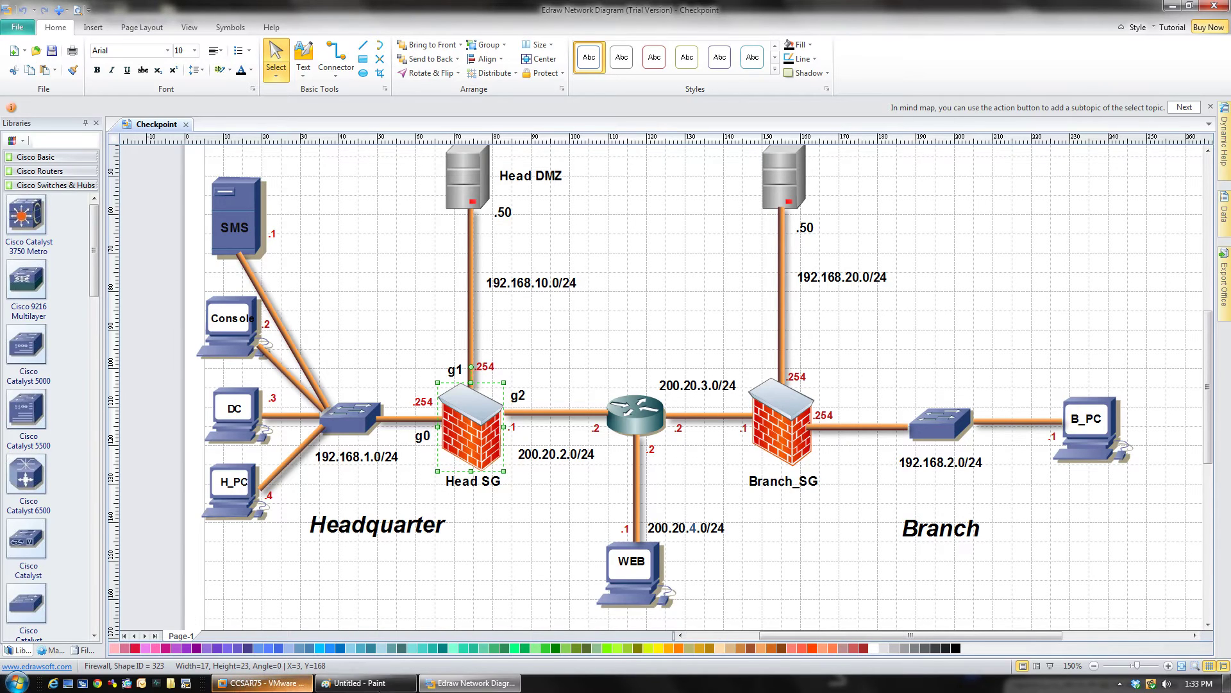
click(269, 684)
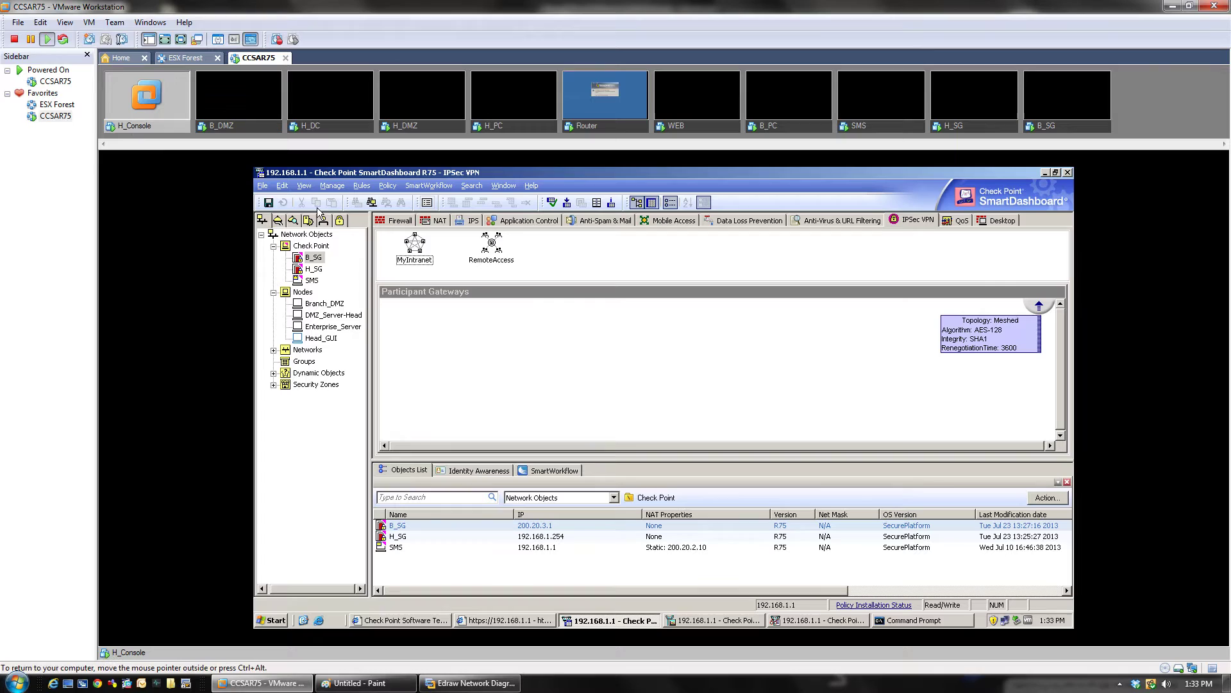
double_click(312, 270)
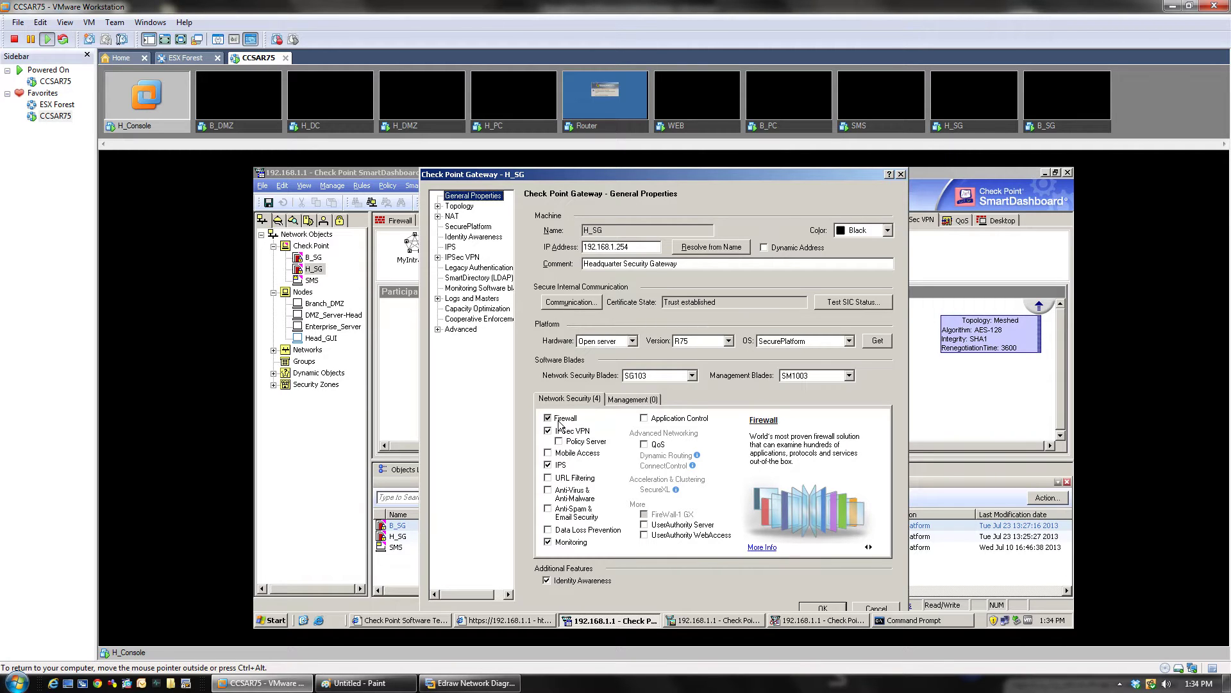
click(465, 207)
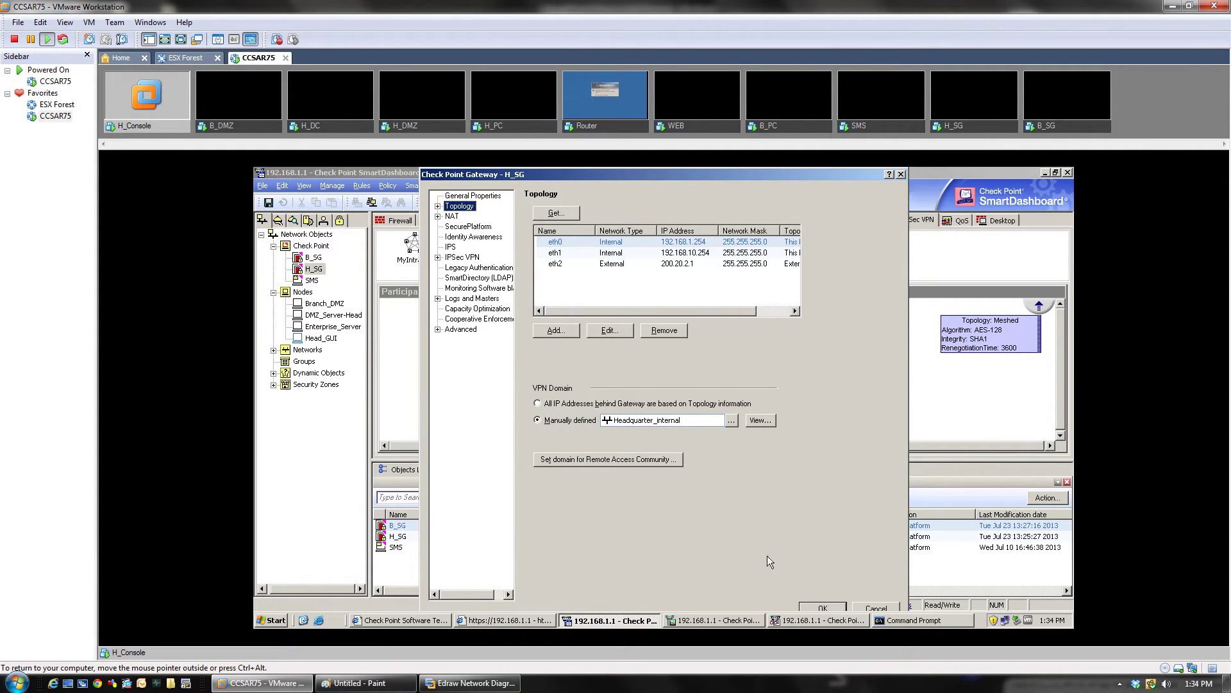
Step: Close H_SG unchanged, then review B_SG's Branch_Internal VPN domain and save B_SG
click(870, 605)
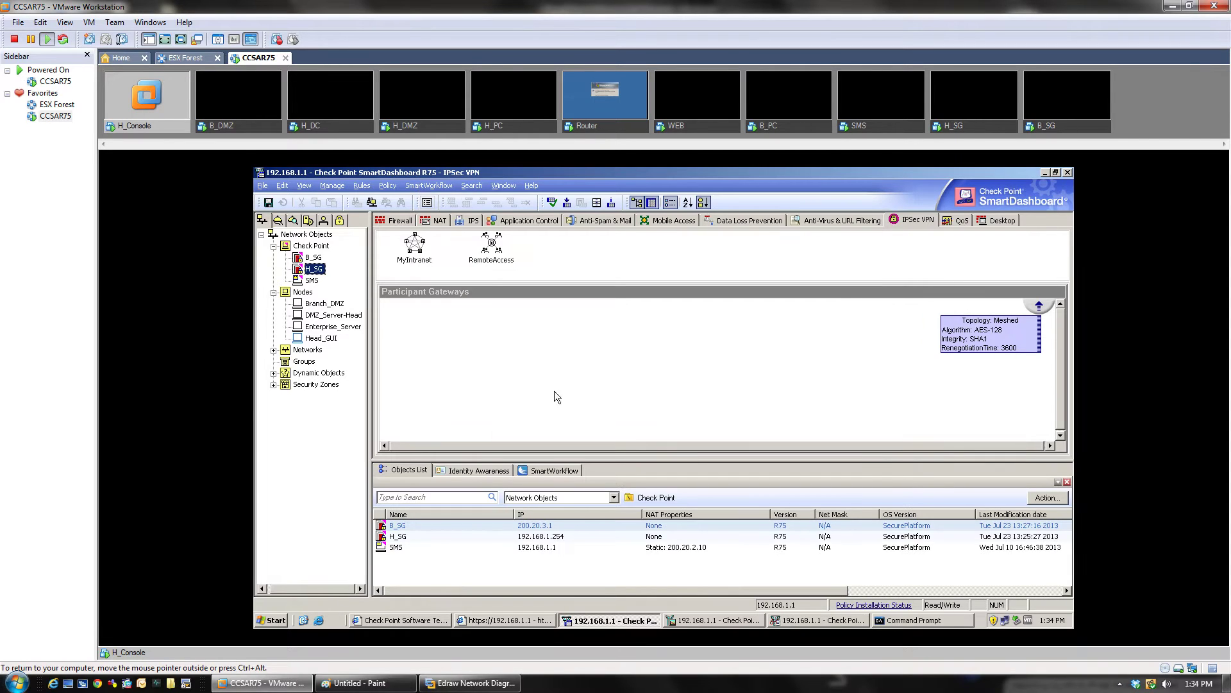
double_click(314, 257)
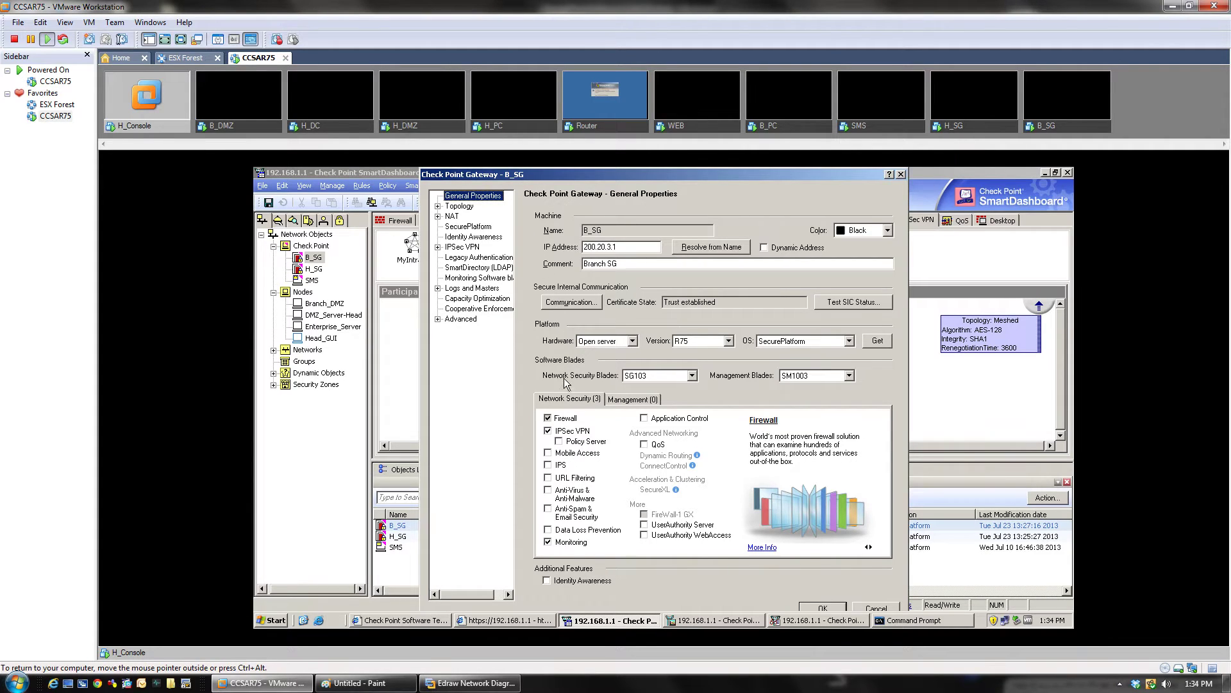
mouse_move(550, 433)
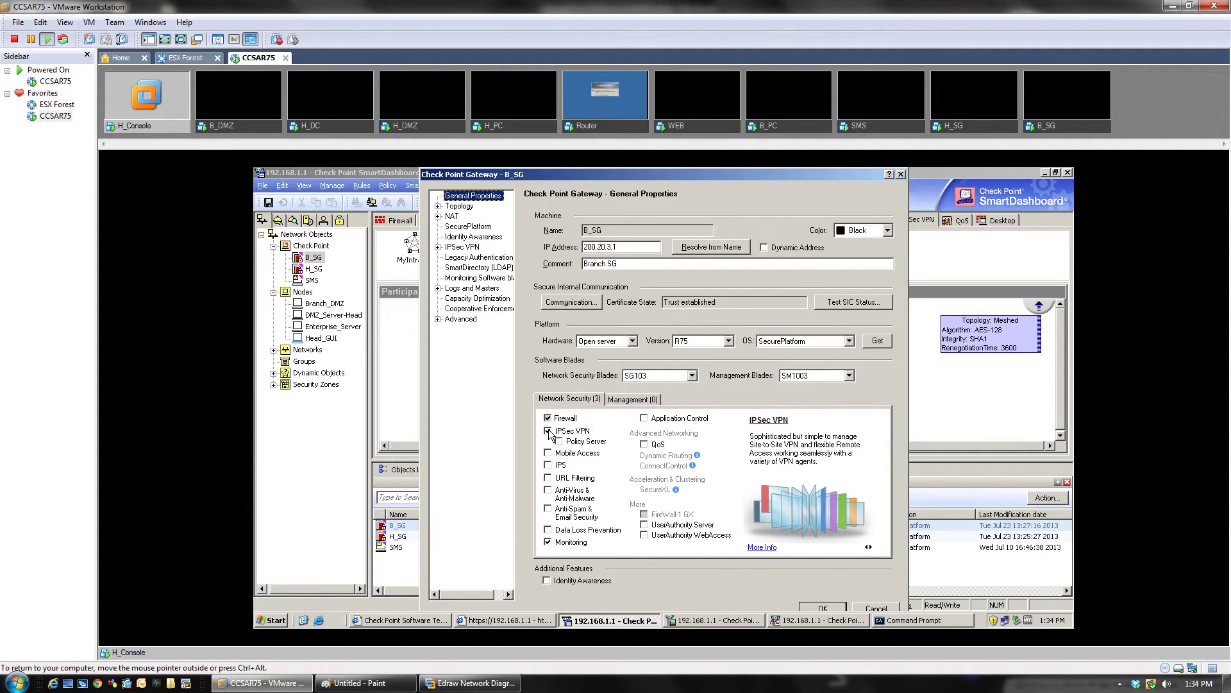
click(461, 206)
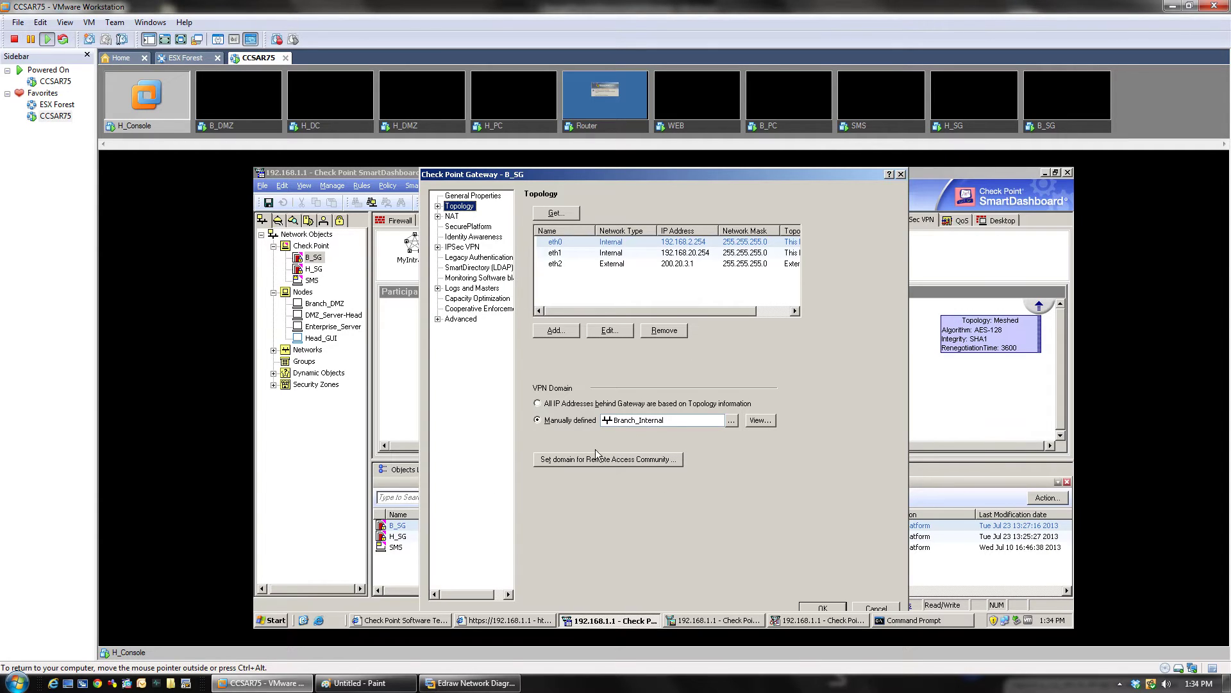
click(844, 610)
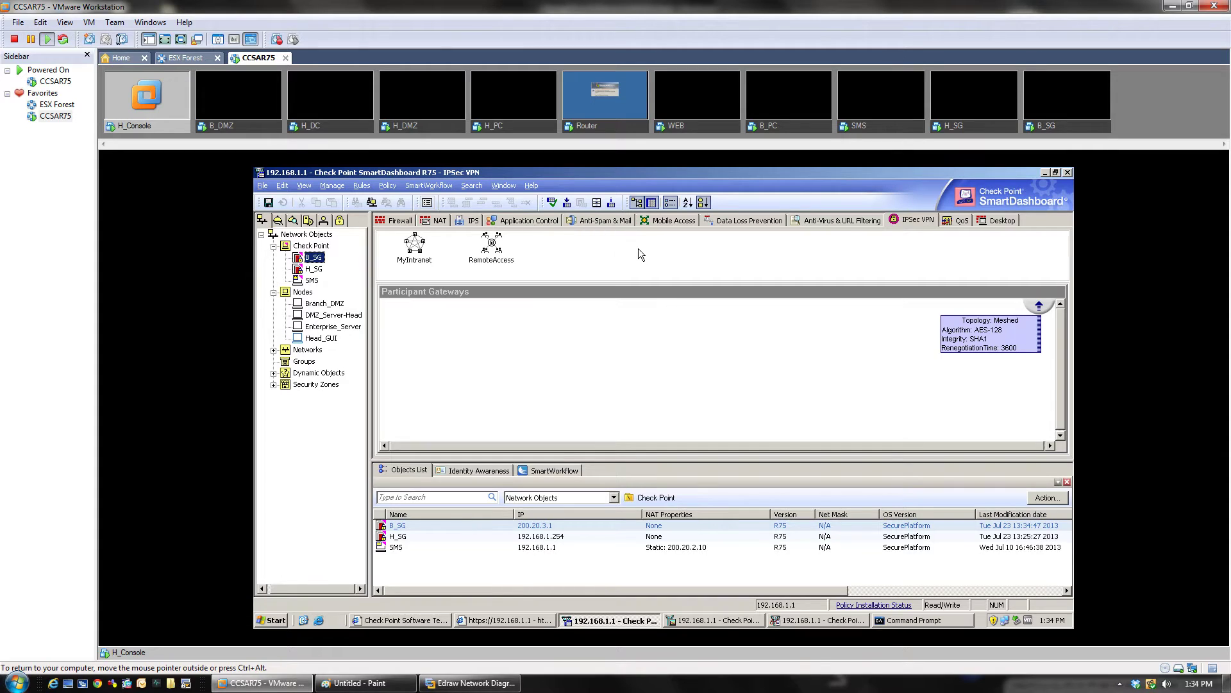
click(392, 222)
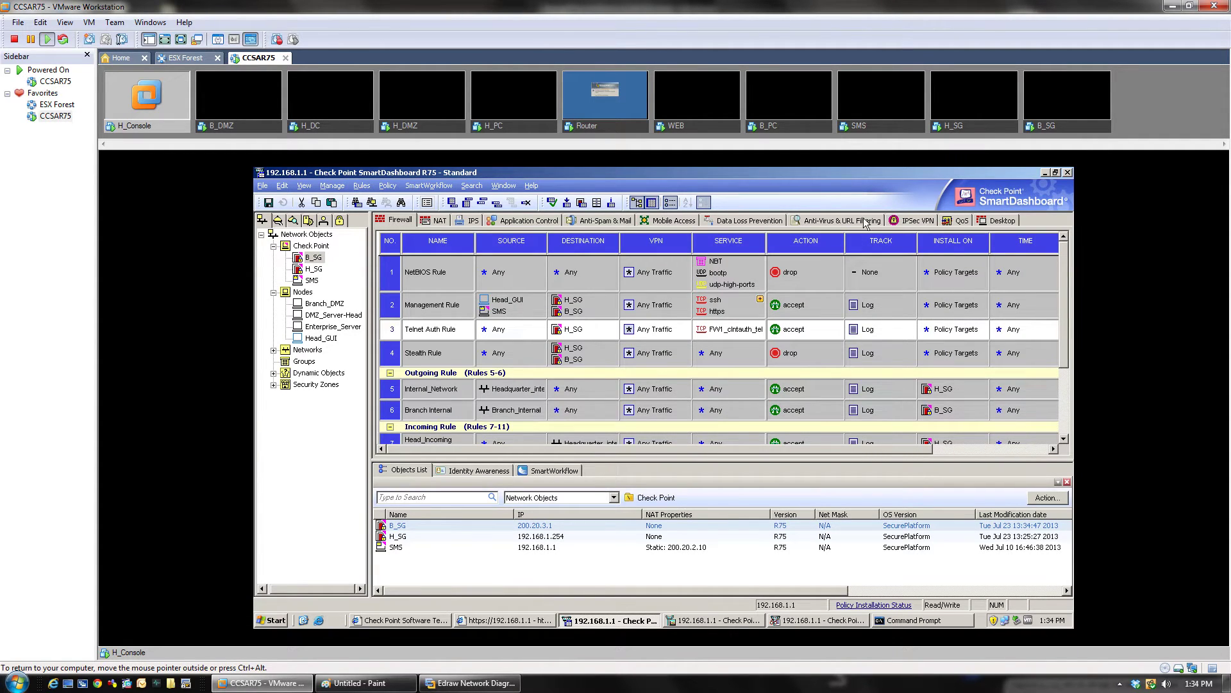
click(911, 221)
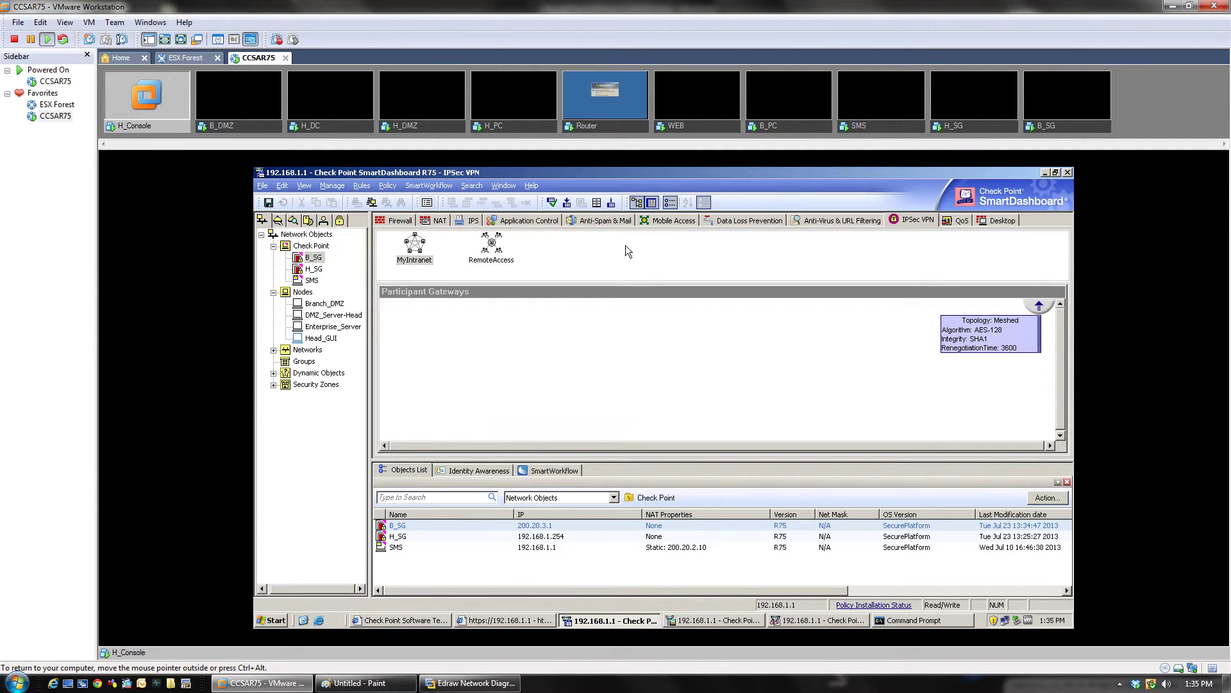
Step: Create a new star VPN community named 'Brach_office'
right_click(544, 252)
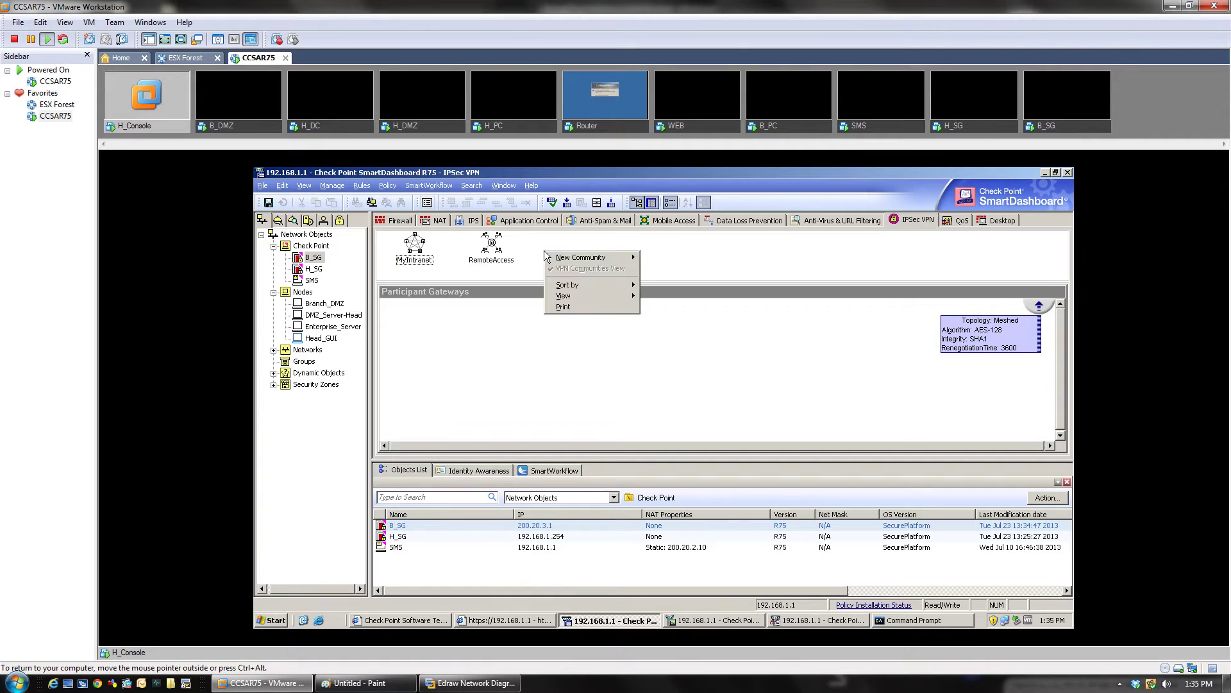
mouse_move(581, 263)
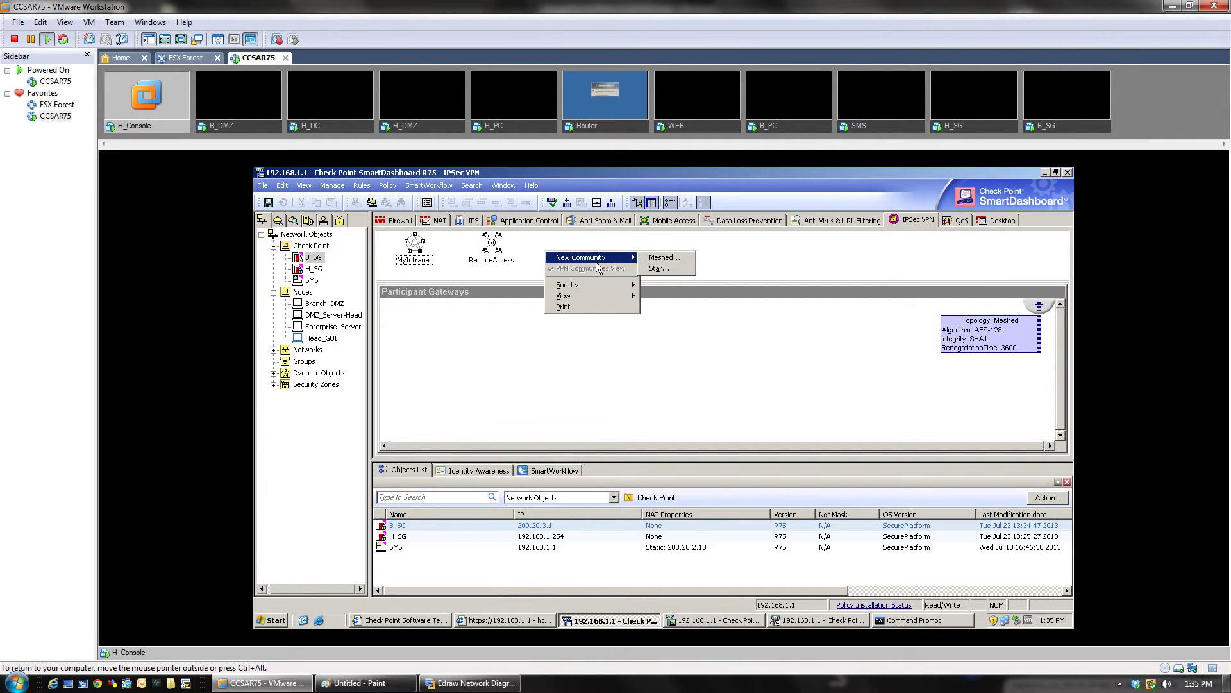
click(664, 273)
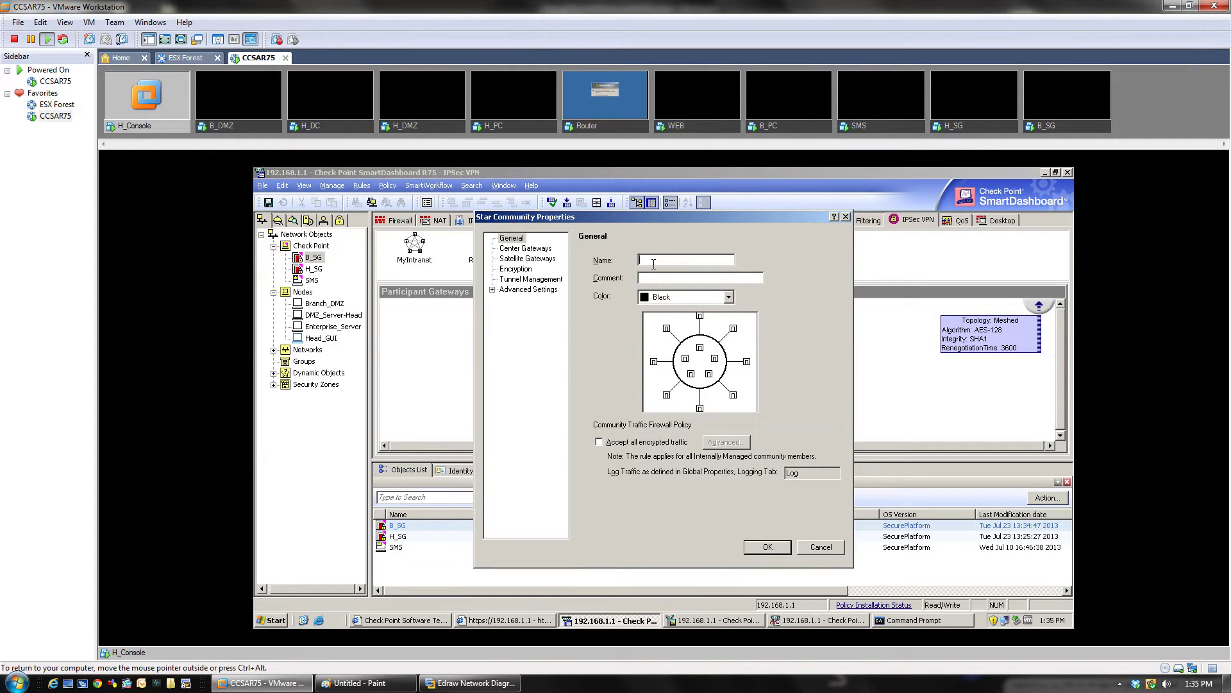
text(Brach_office)
Step: Add H_SG as the community's center gateway
click(538, 249)
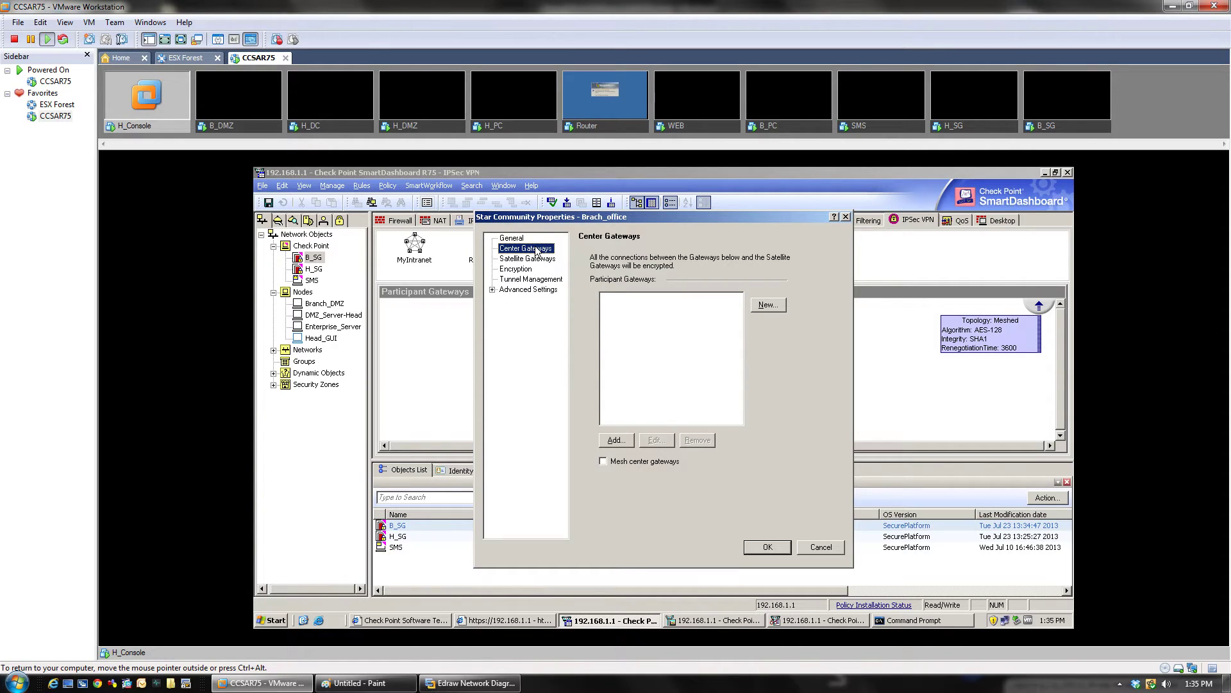
click(615, 442)
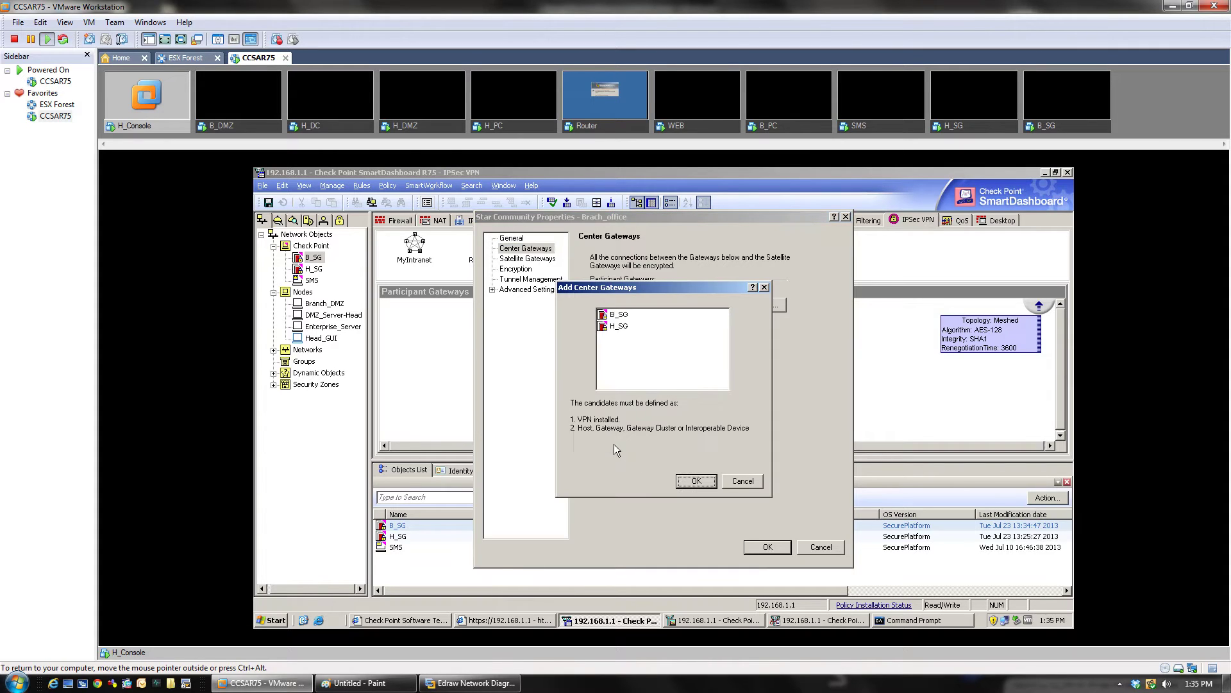
click(620, 328)
double_click(620, 329)
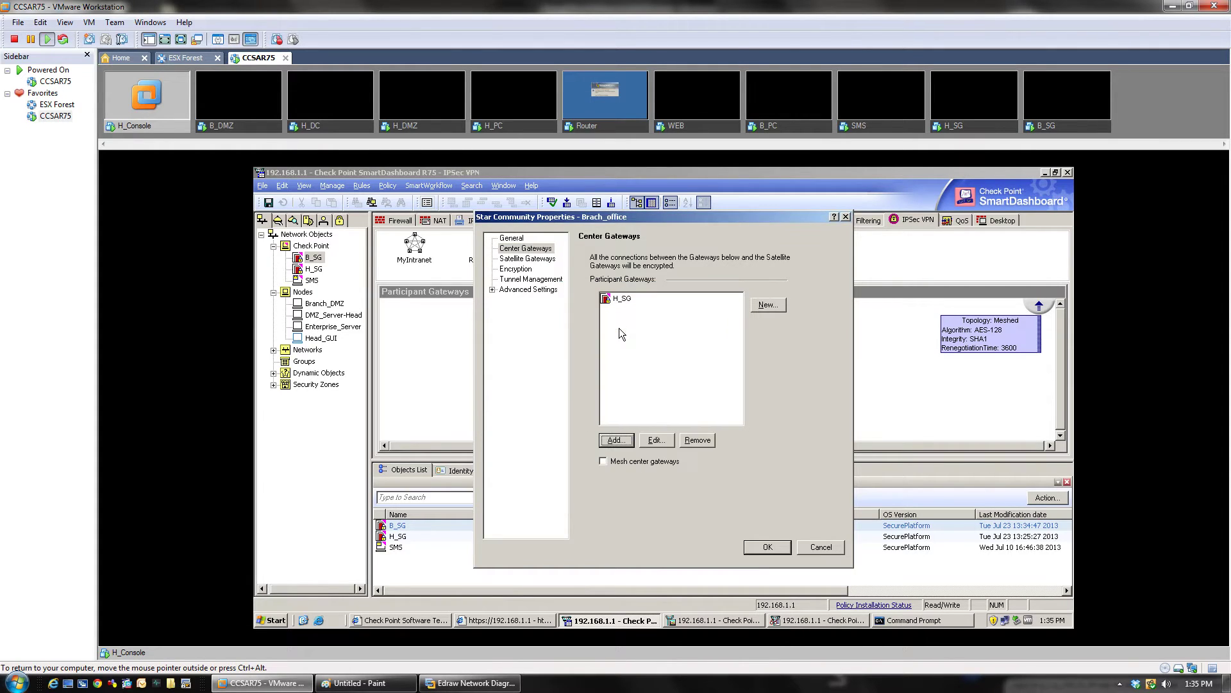
Step: Add B_SG as the community's satellite gateway
click(535, 259)
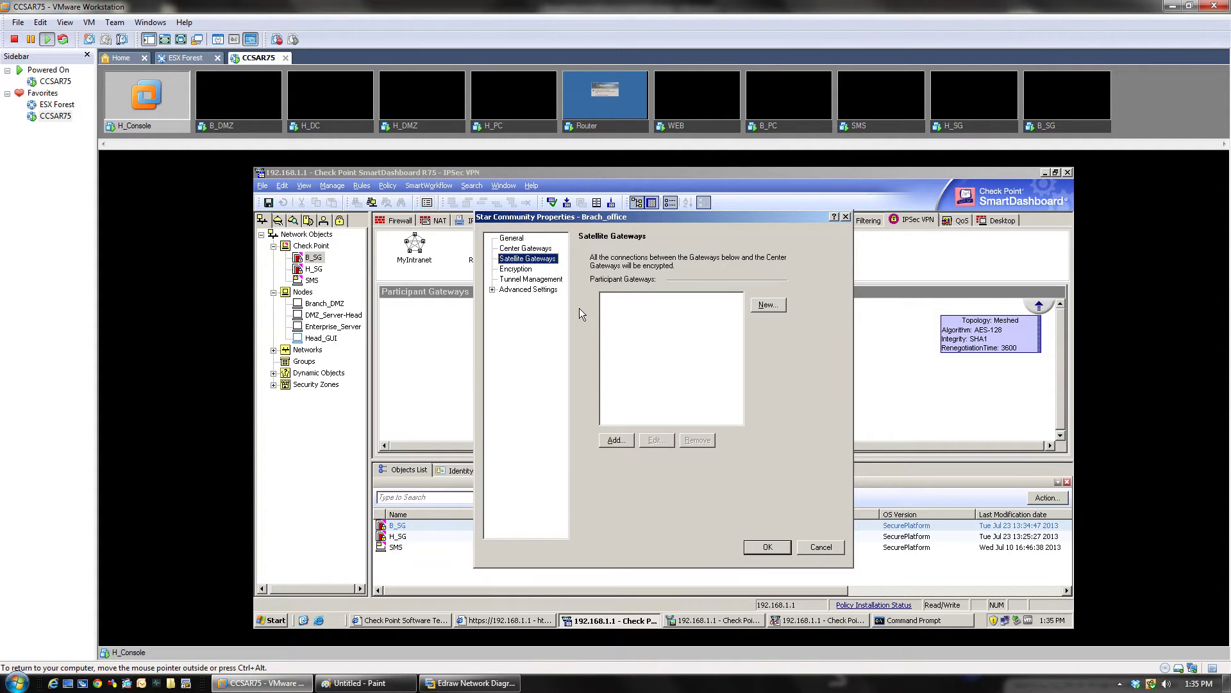
click(614, 445)
click(619, 317)
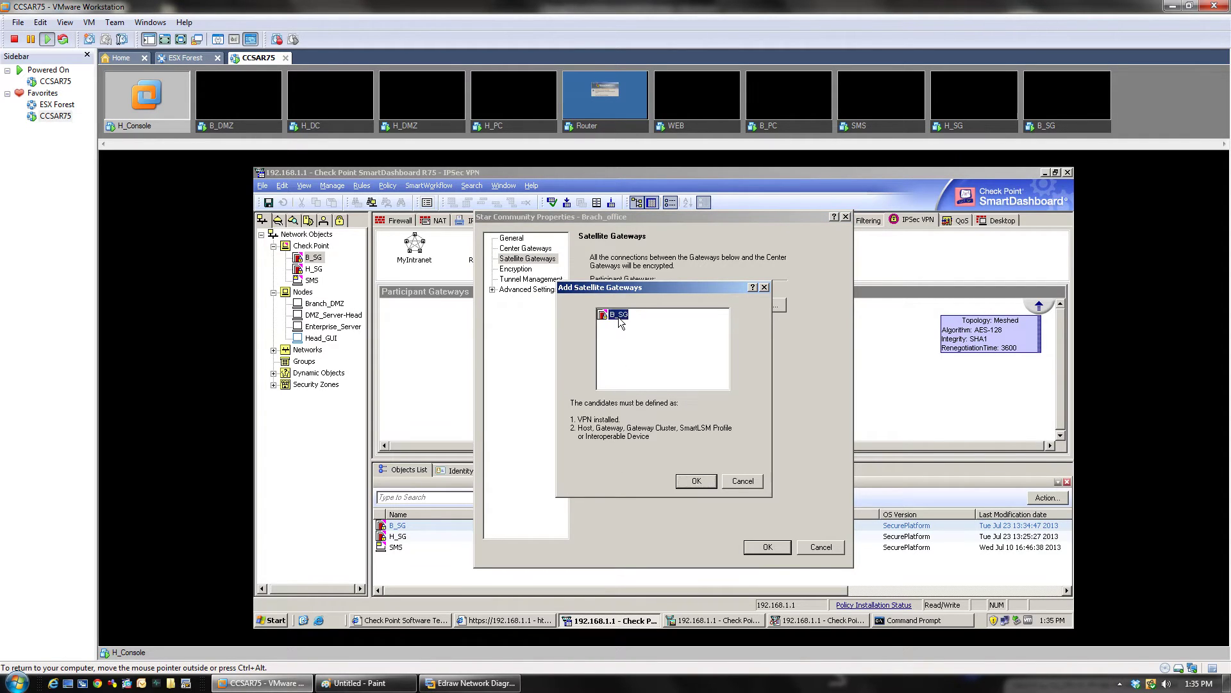
double_click(619, 318)
click(515, 252)
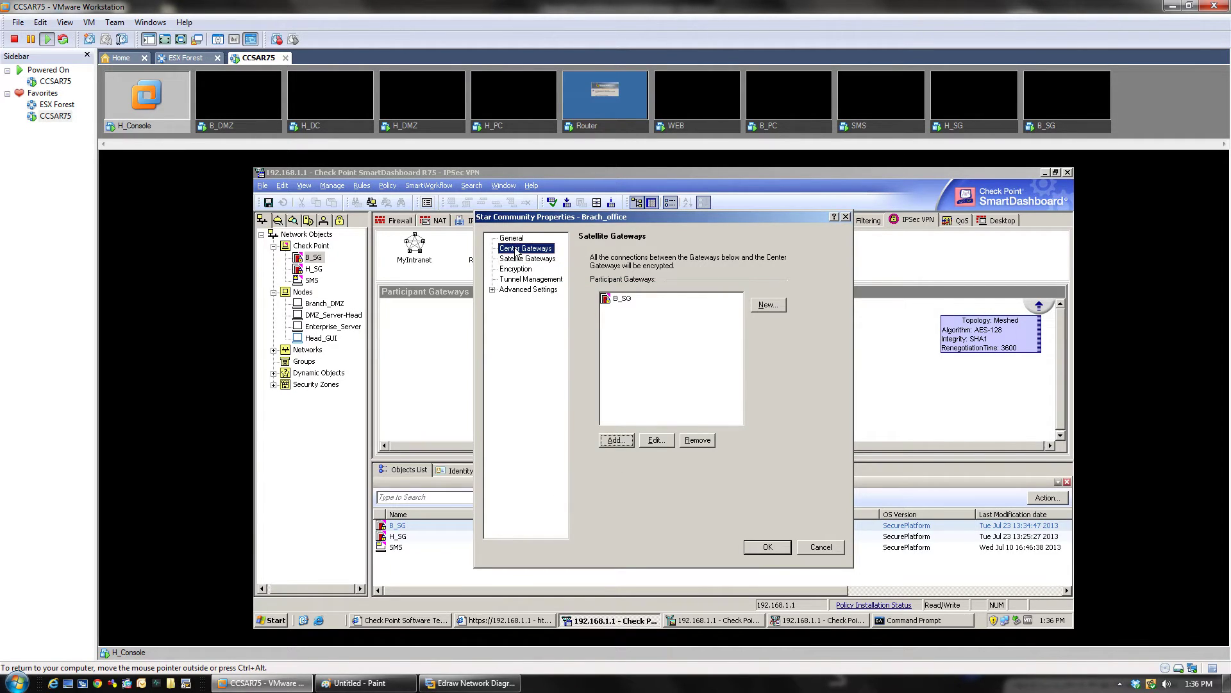
click(522, 259)
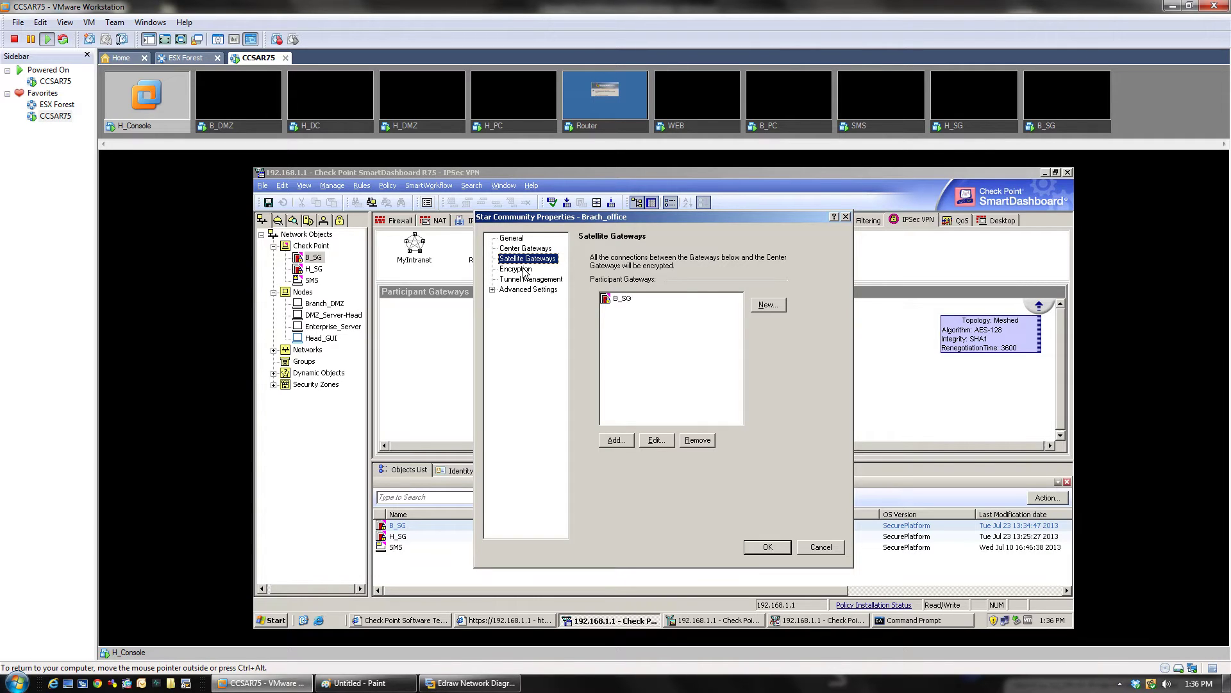
Step: Review Brach_office's custom encryption suite without changes, then view its Tunnel Management page
click(525, 270)
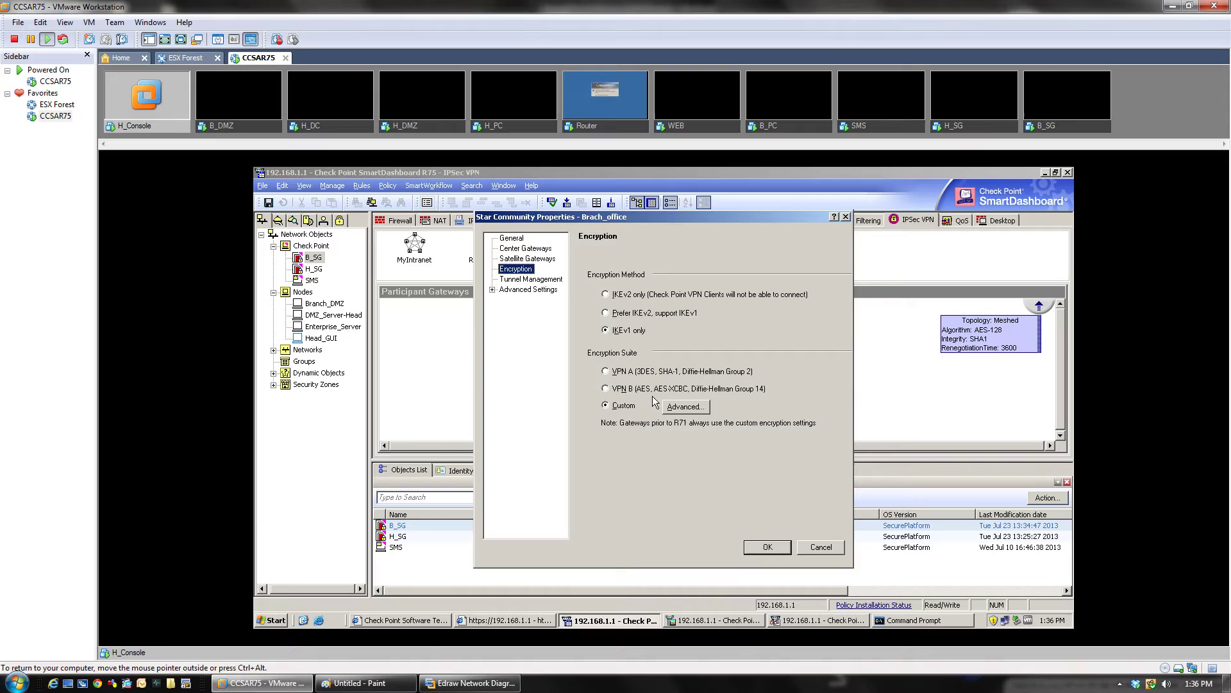
click(682, 409)
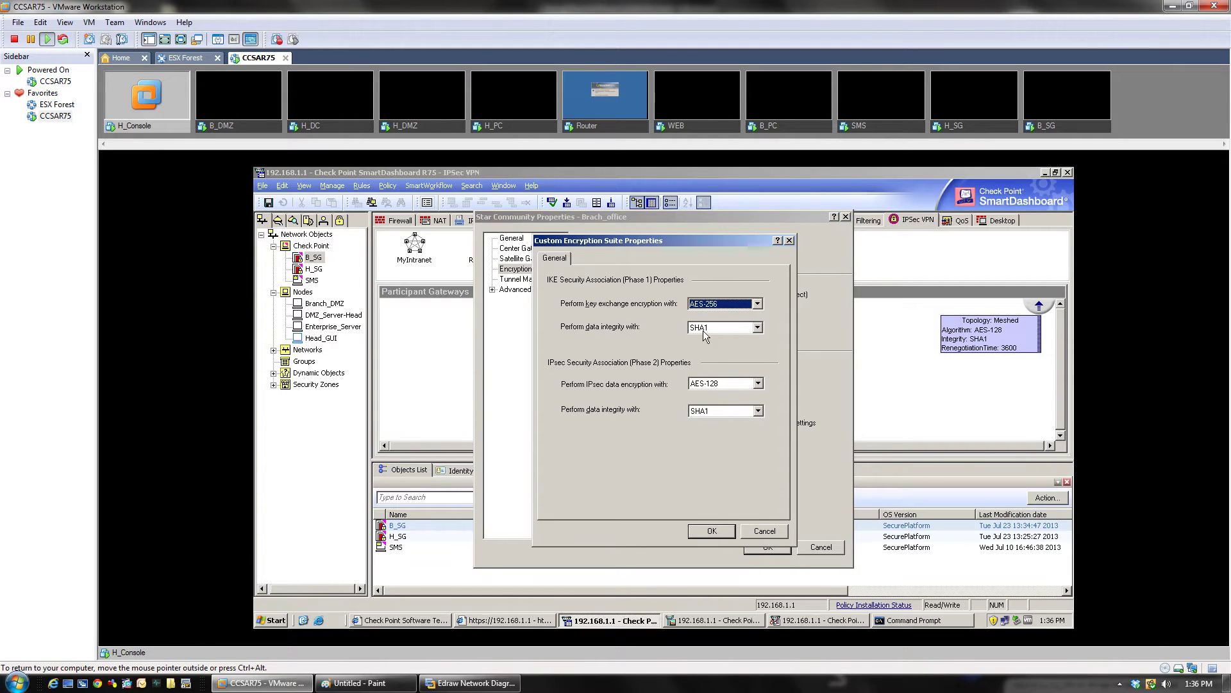
click(789, 240)
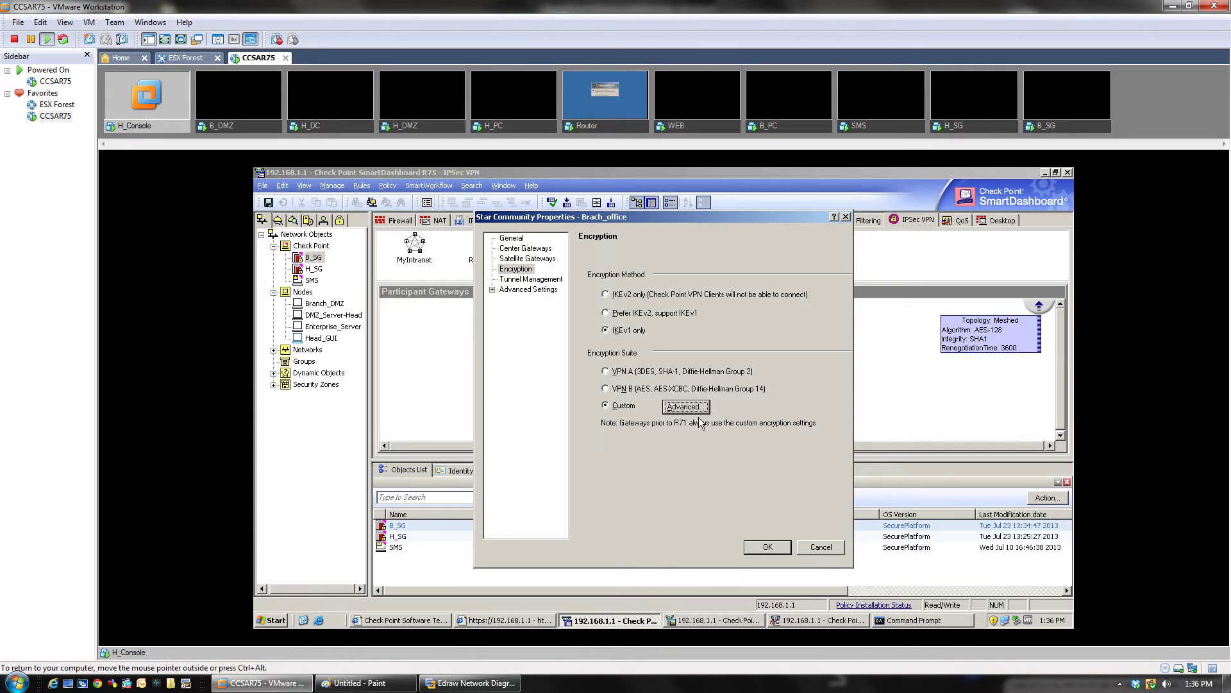
click(707, 409)
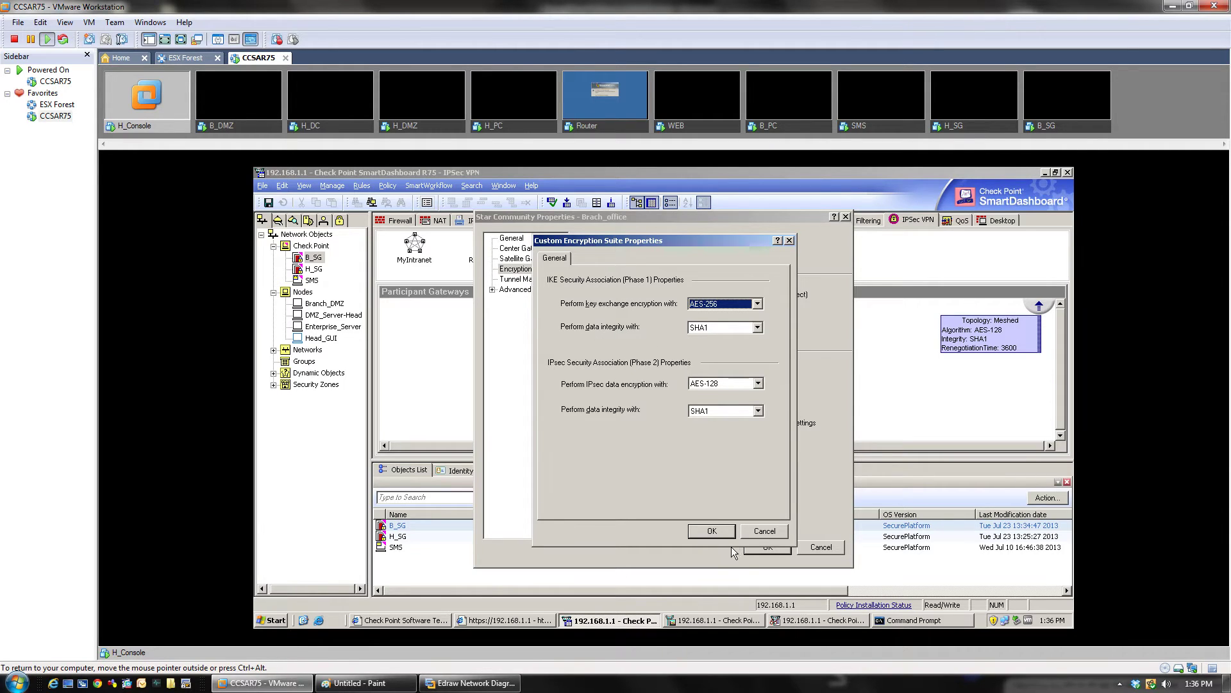
click(761, 533)
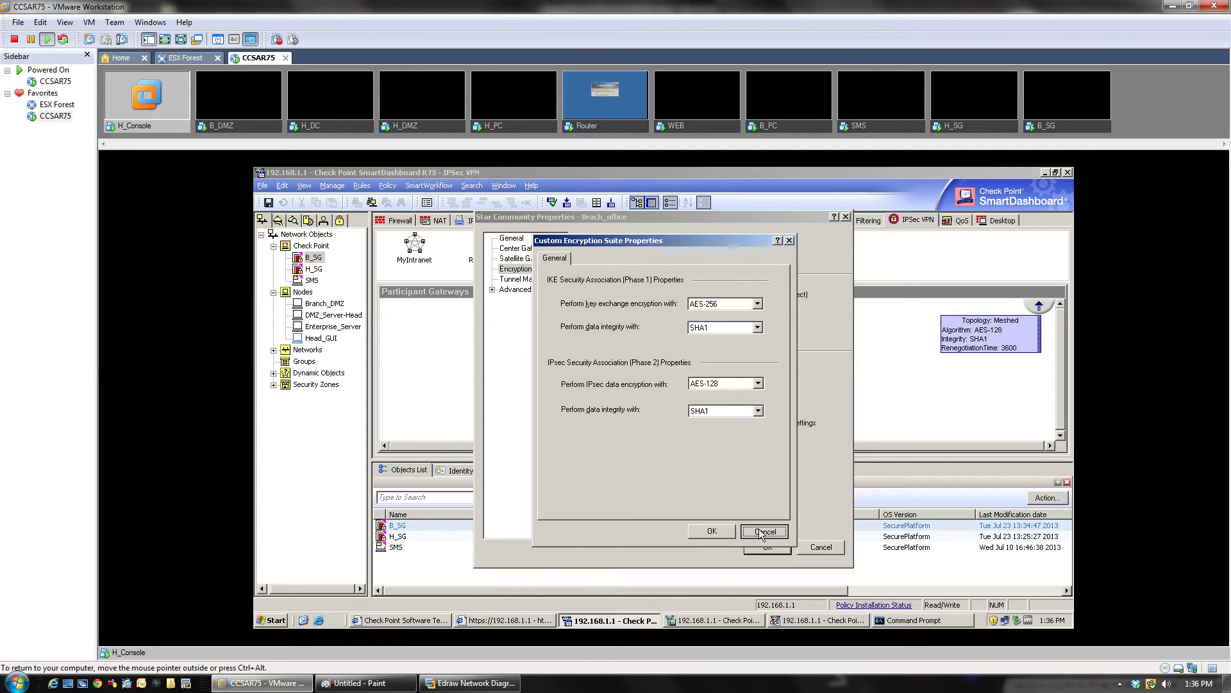
click(518, 280)
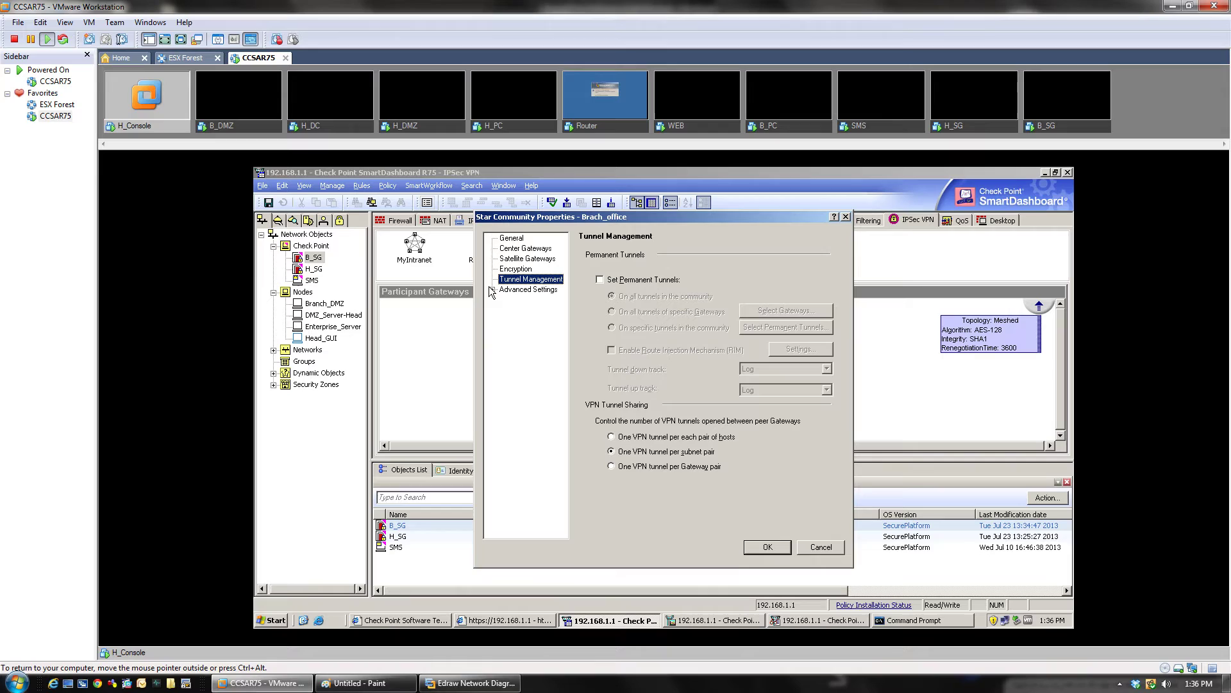
Step: Enable 'Disable NAT inside the VPN community' in Advanced VPN Properties and save Brach_office
click(492, 289)
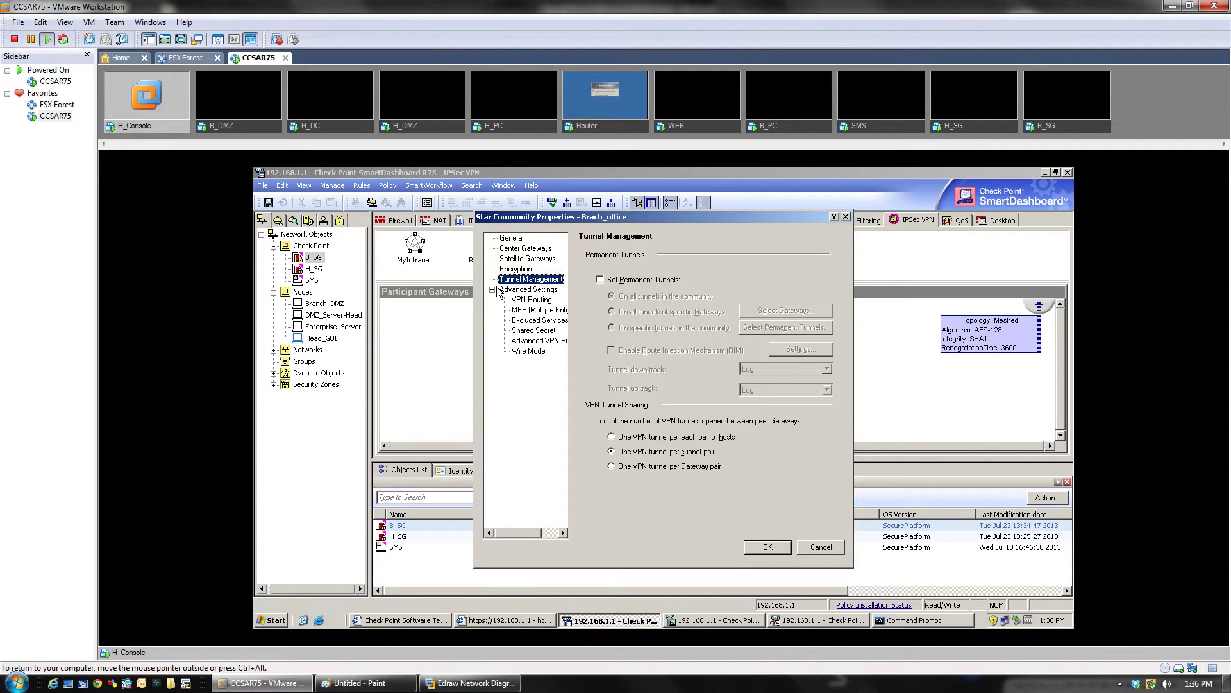
click(544, 342)
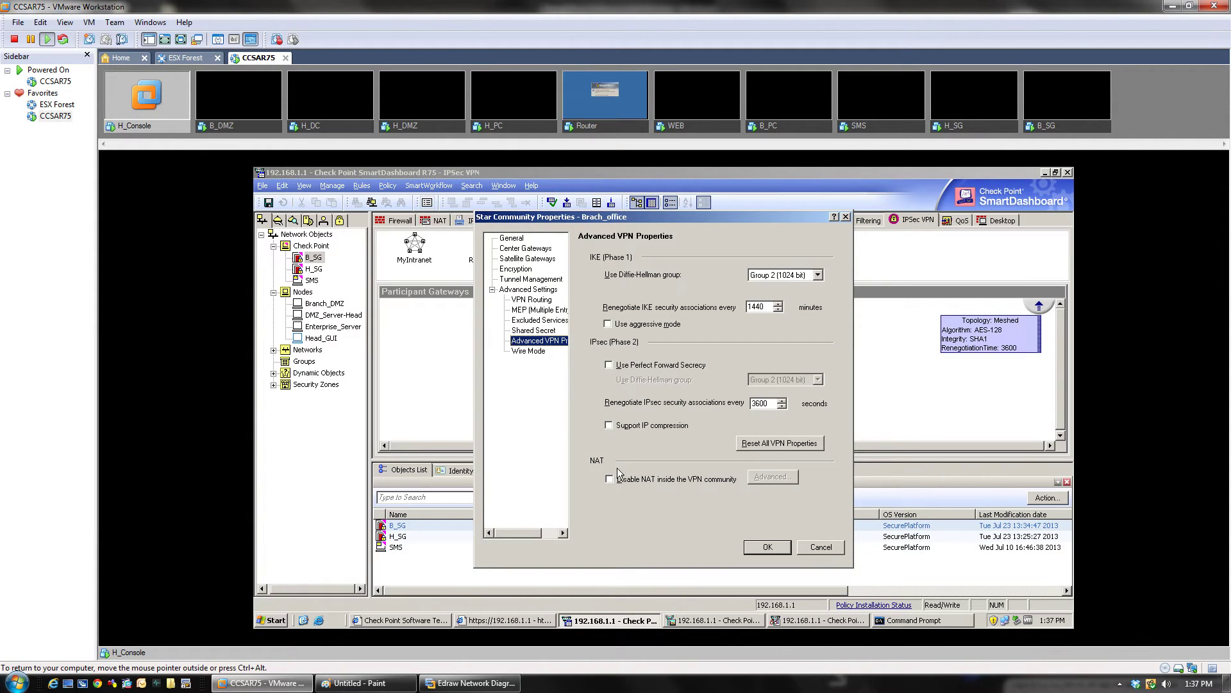
click(610, 479)
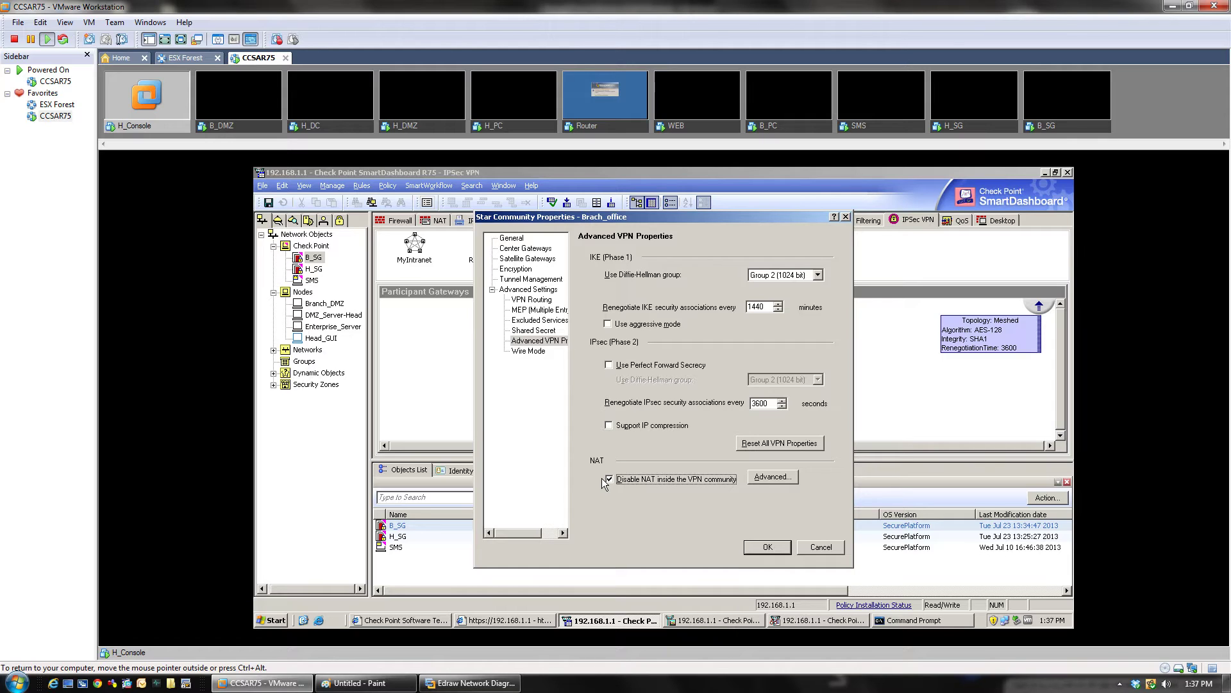
click(769, 547)
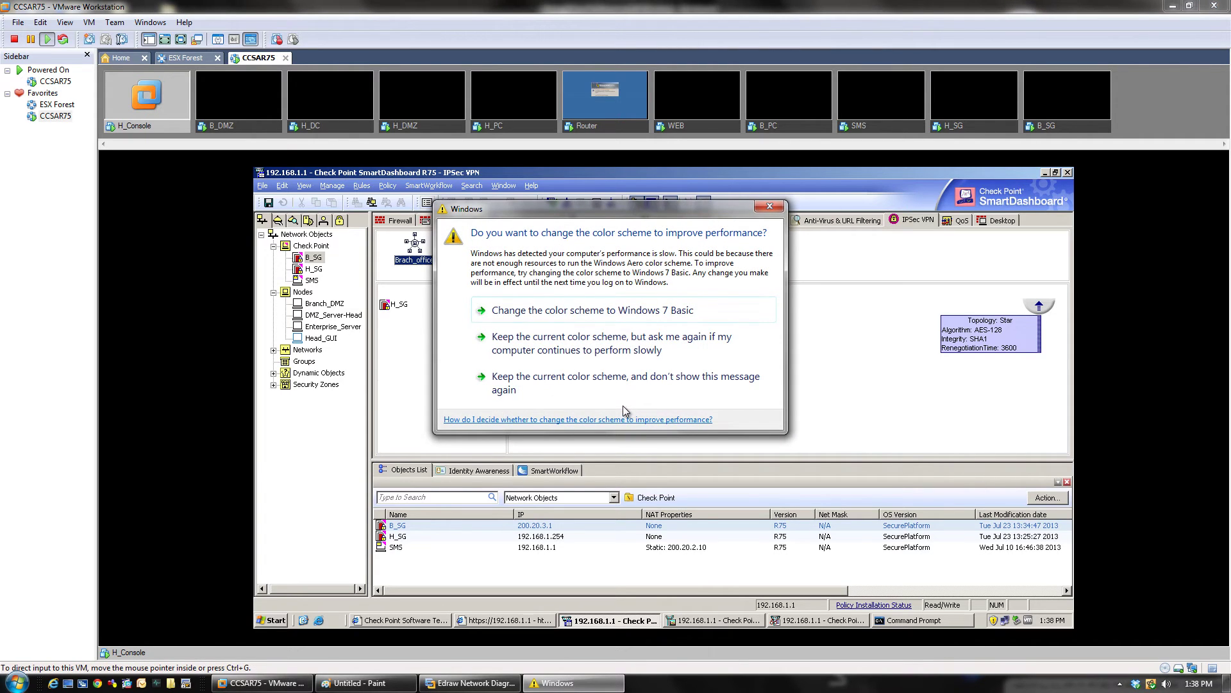
Step: Close the Windows colour-scheme prompt and deselect the Brach_office community
click(769, 206)
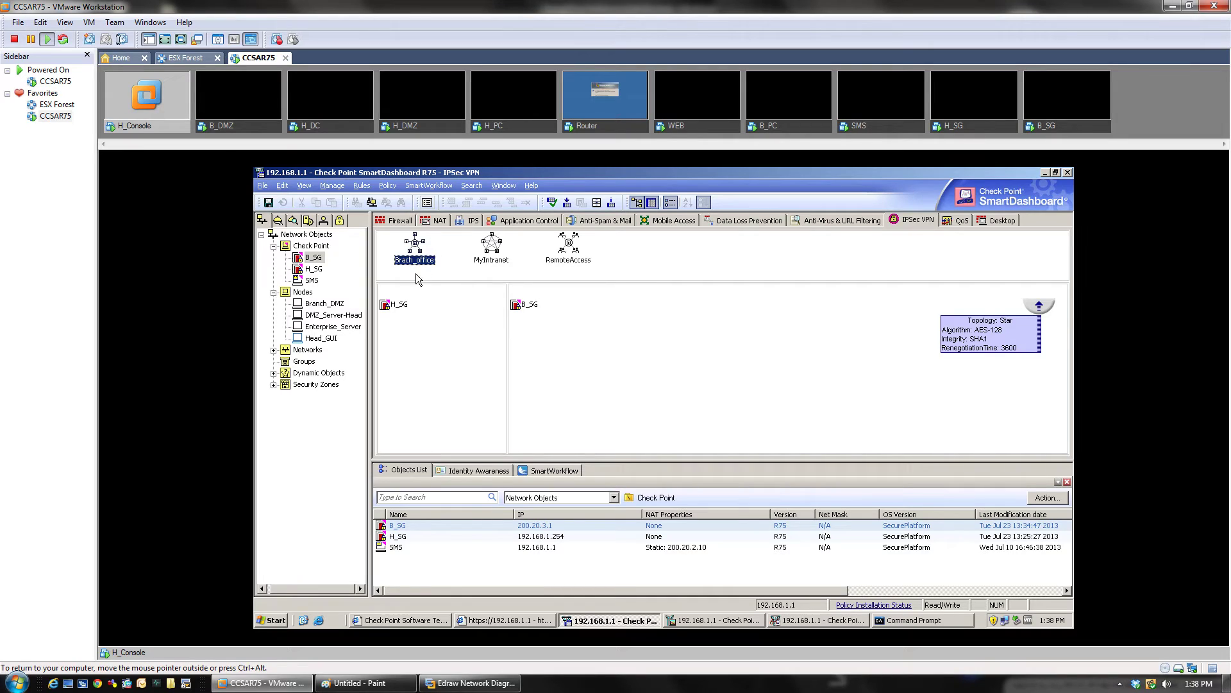
click(451, 273)
Step: Insert a new empty rule 4 above the Stealth Rule in the Firewall rulebase
click(382, 221)
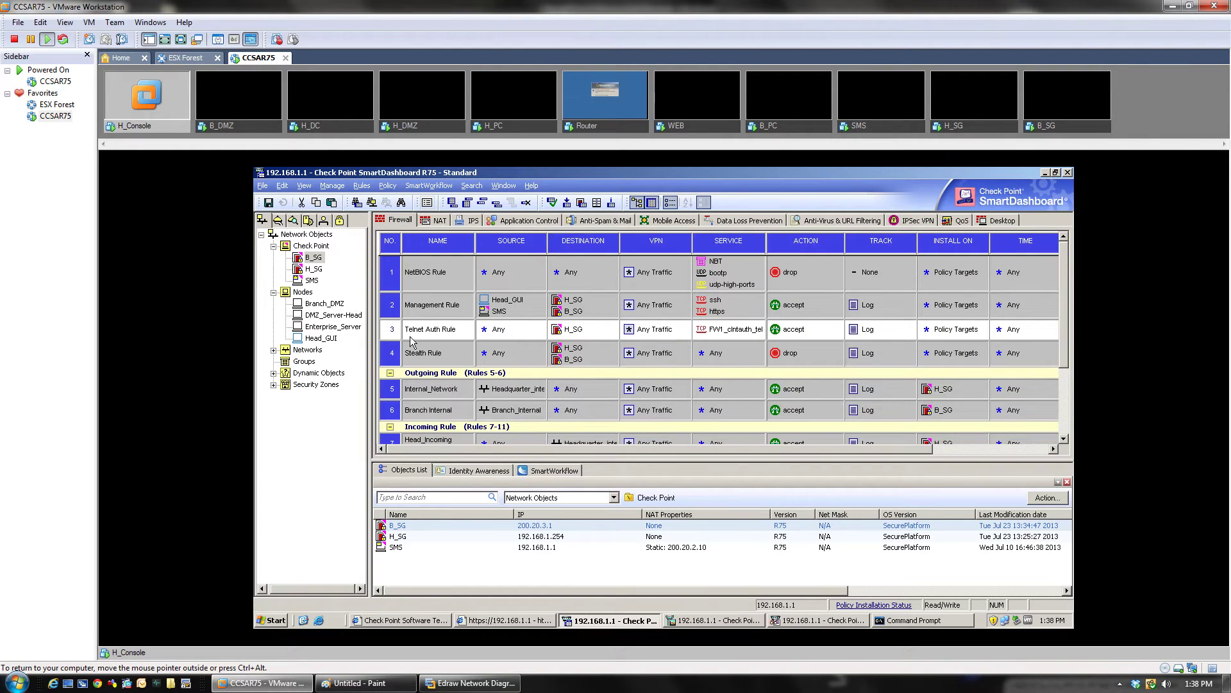
right_click(385, 345)
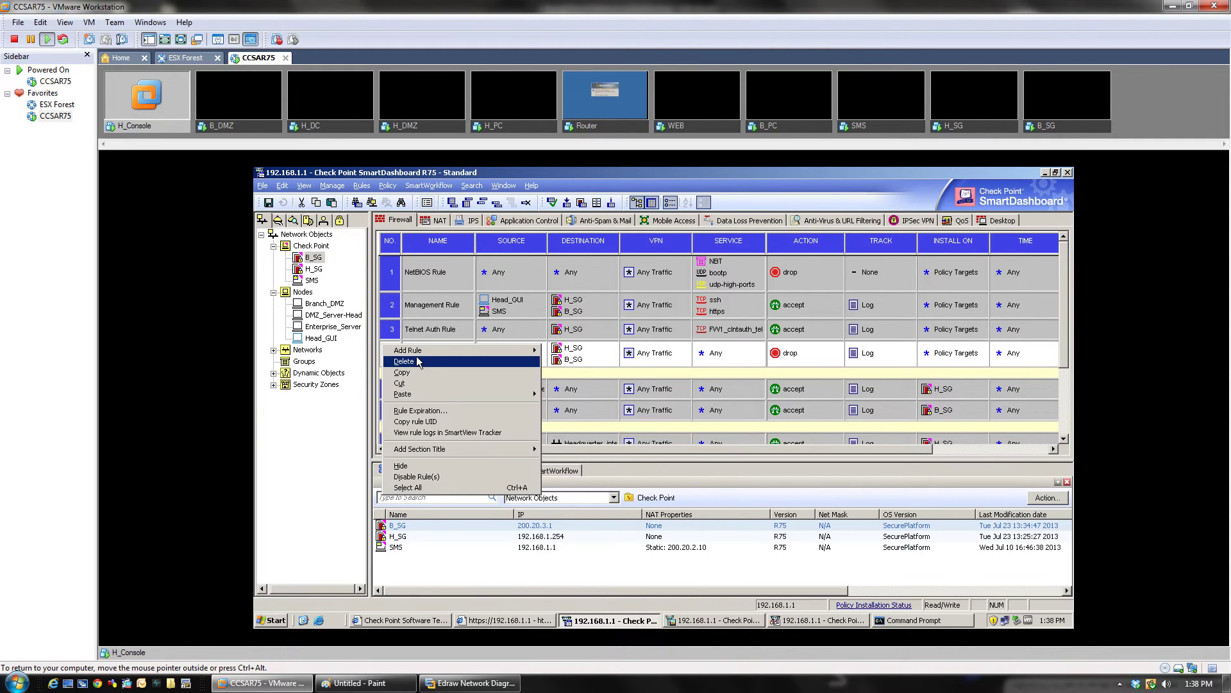
mouse_move(487, 350)
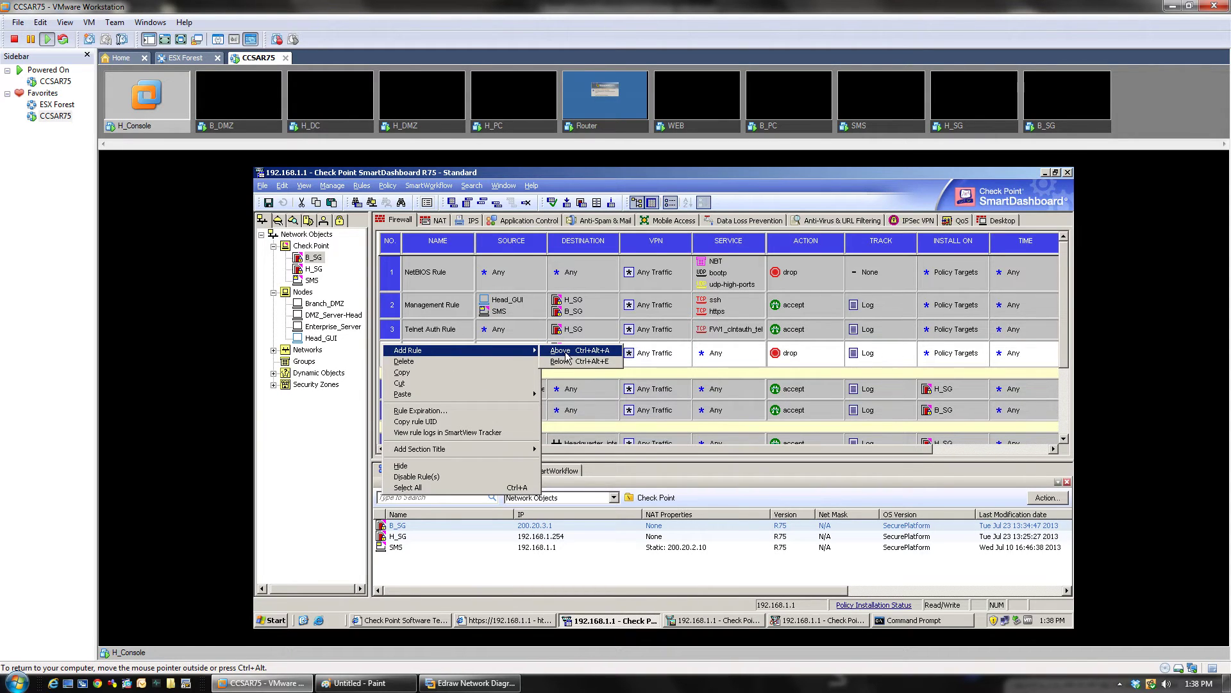
click(608, 367)
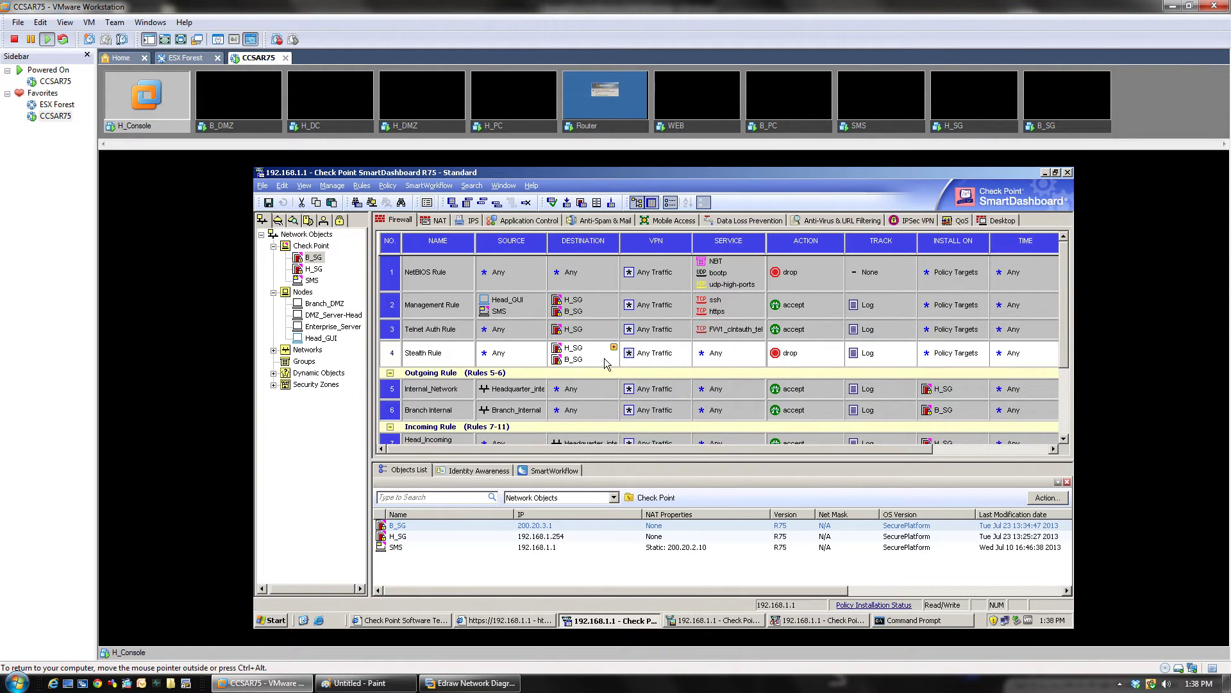
right_click(390, 361)
mouse_move(474, 372)
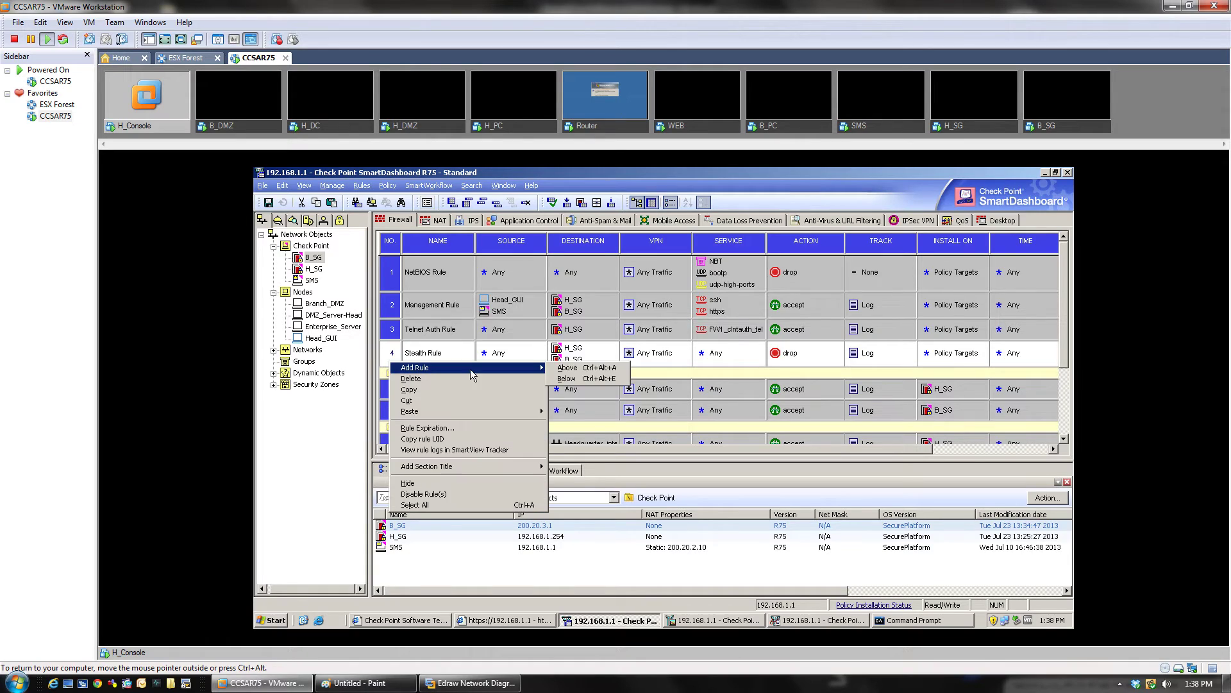
click(561, 370)
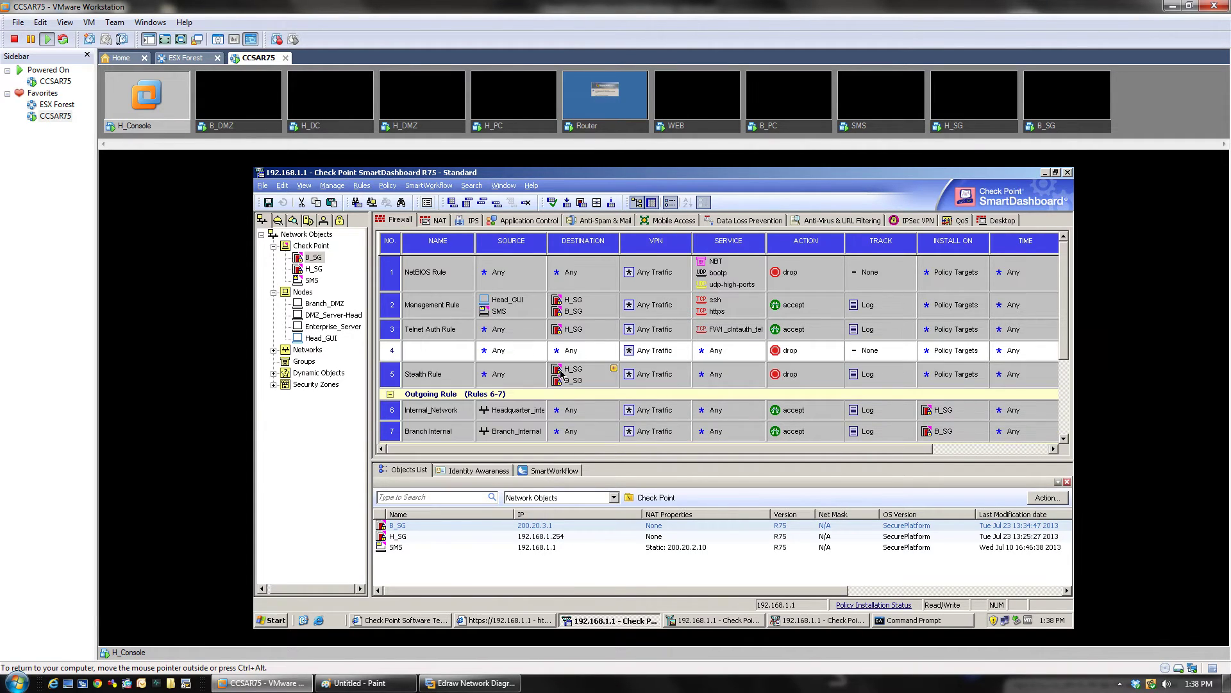
Step: Name the new rule 4 'VPN Rule'
double_click(442, 351)
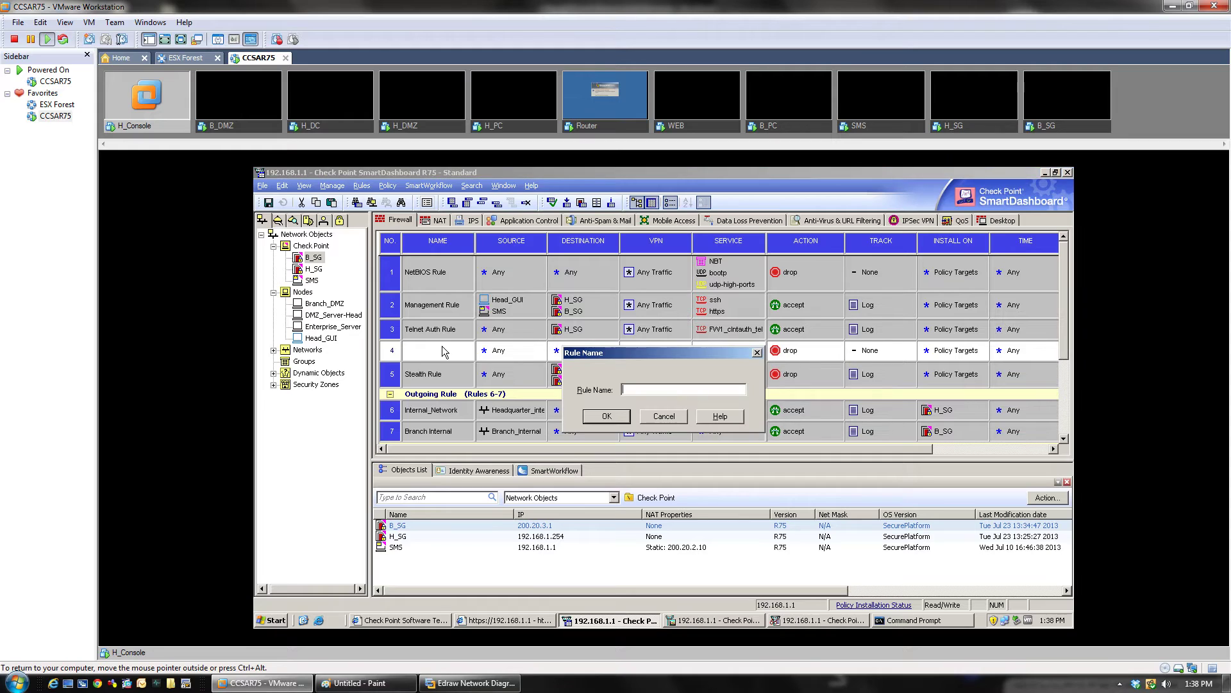
text(VPN Rule)
click(624, 419)
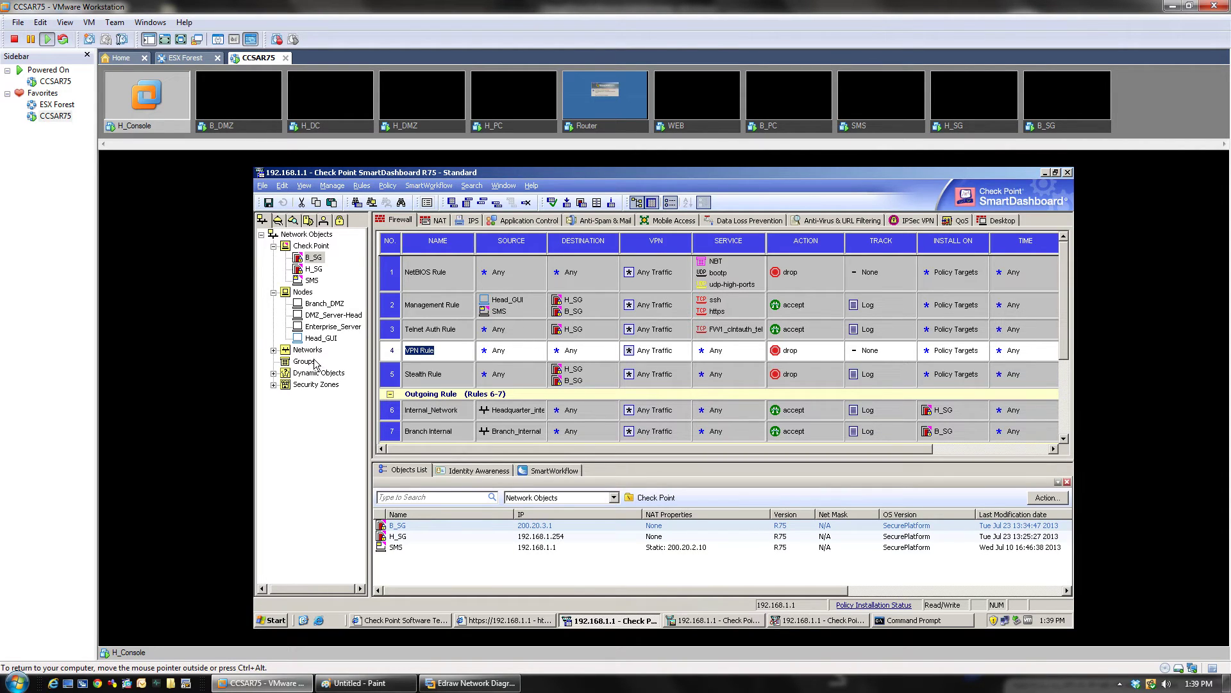
click(273, 350)
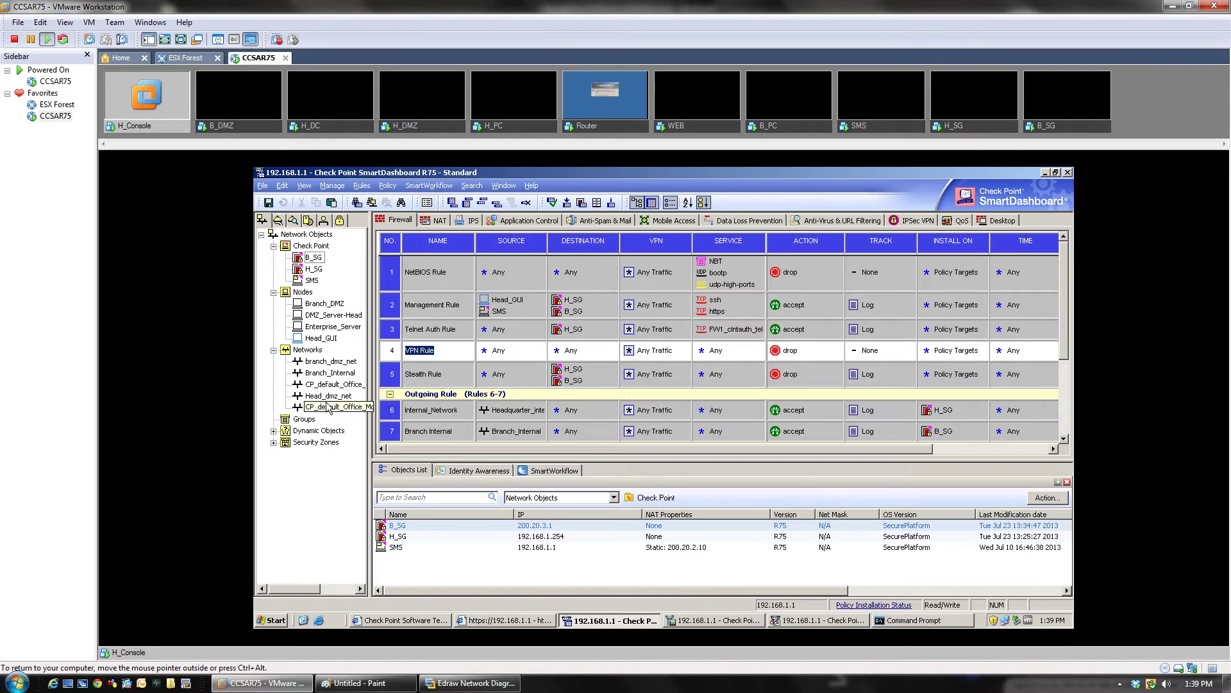
Step: Set Headquarter_internal and Branch_Internal as both source and destination of VPN Rule
drag(329, 402, 542, 352)
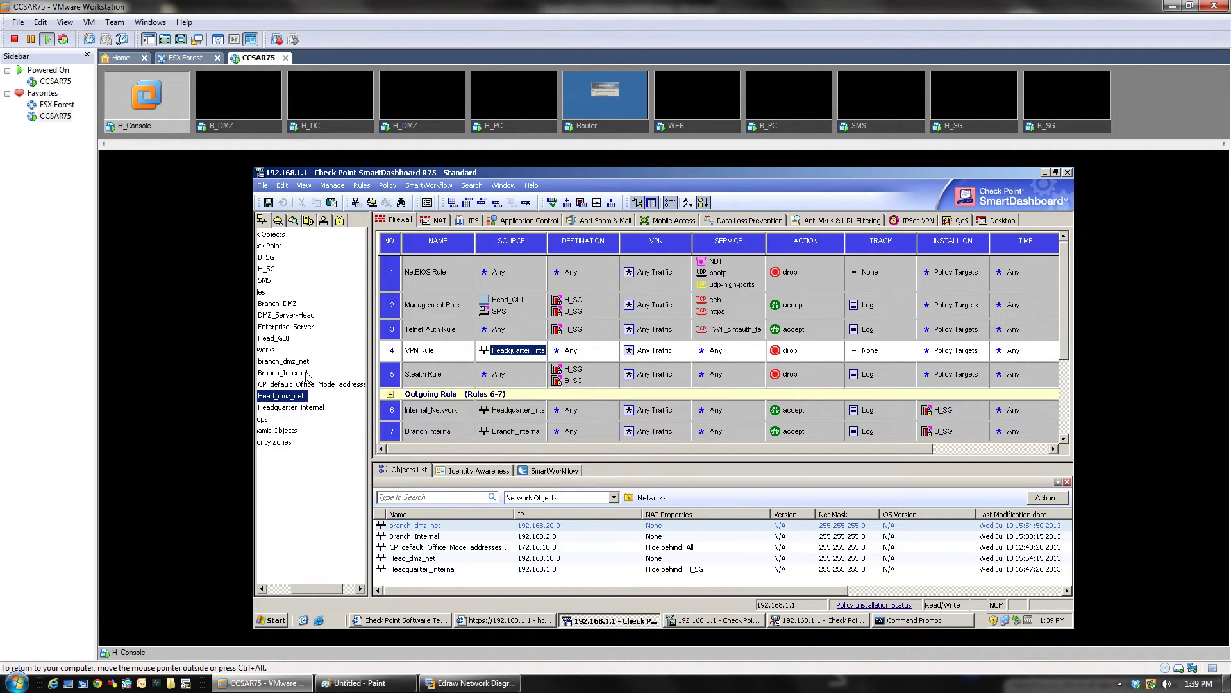
drag(297, 374, 503, 362)
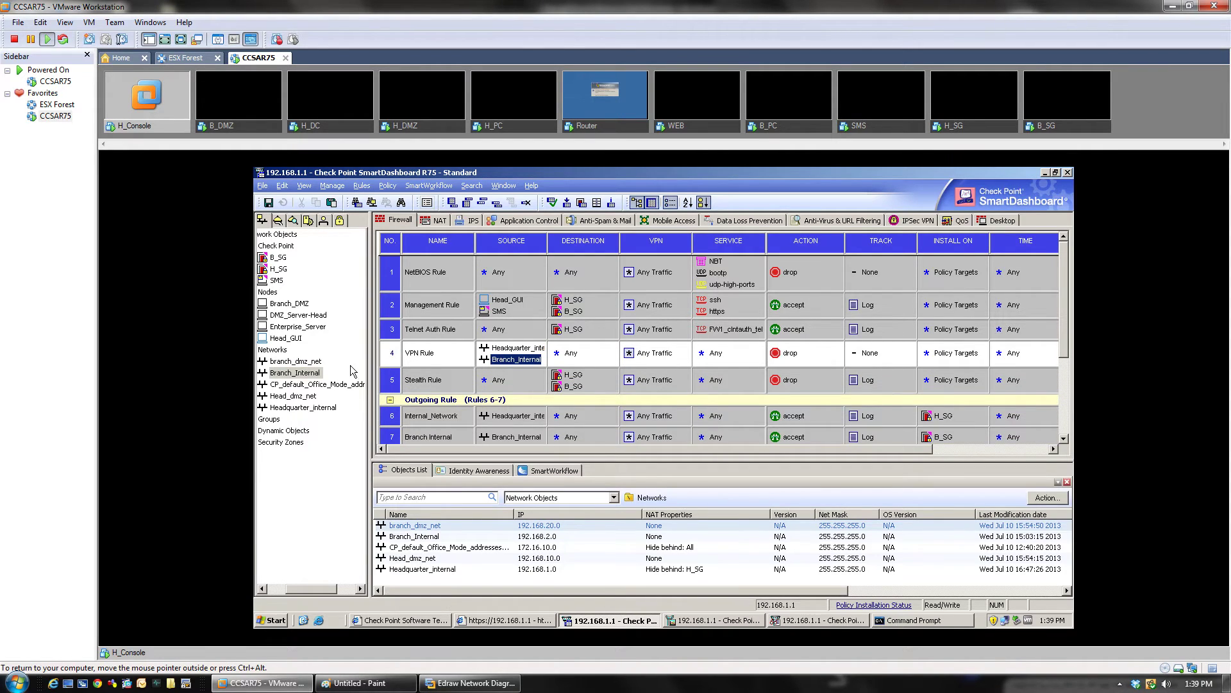
drag(311, 362, 596, 361)
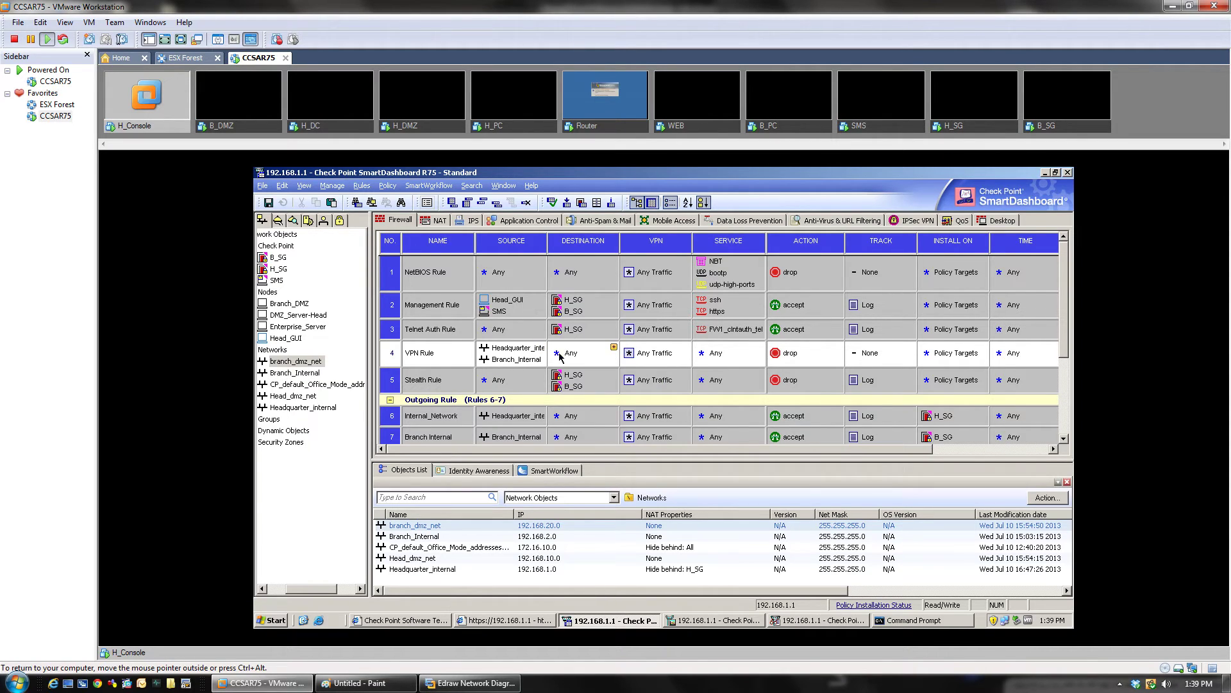
drag(532, 349, 577, 365)
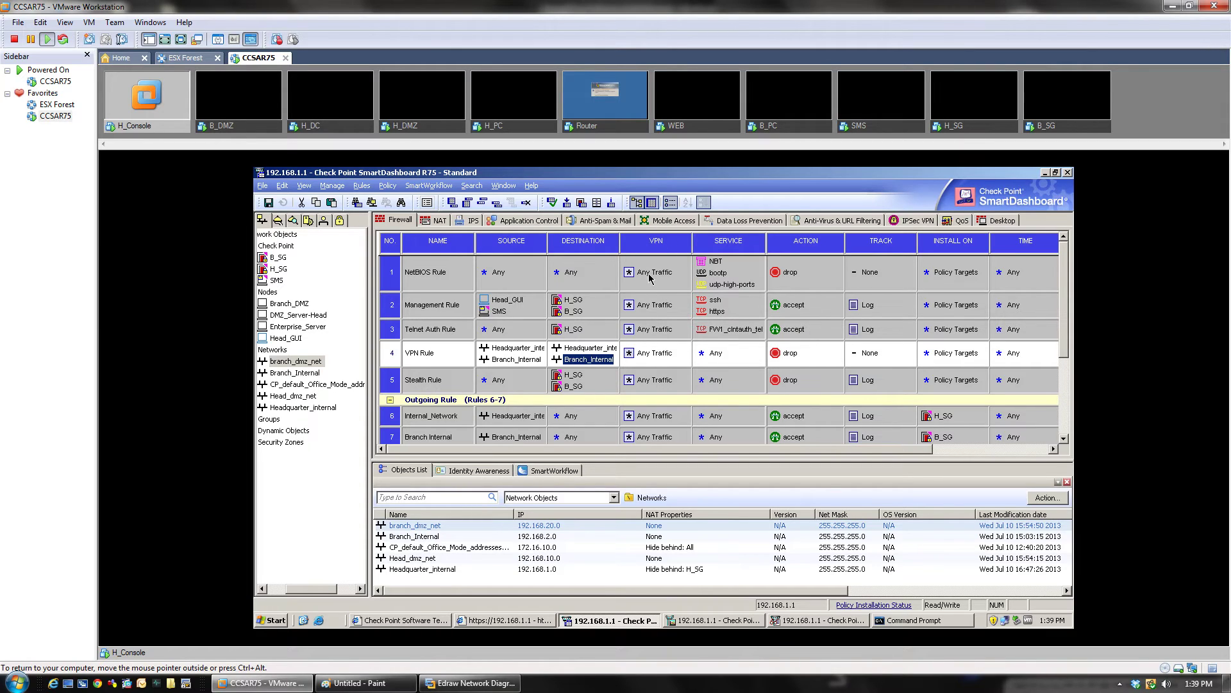
Step: Set VPN Rule's action to accept and its track to Log
right_click(784, 357)
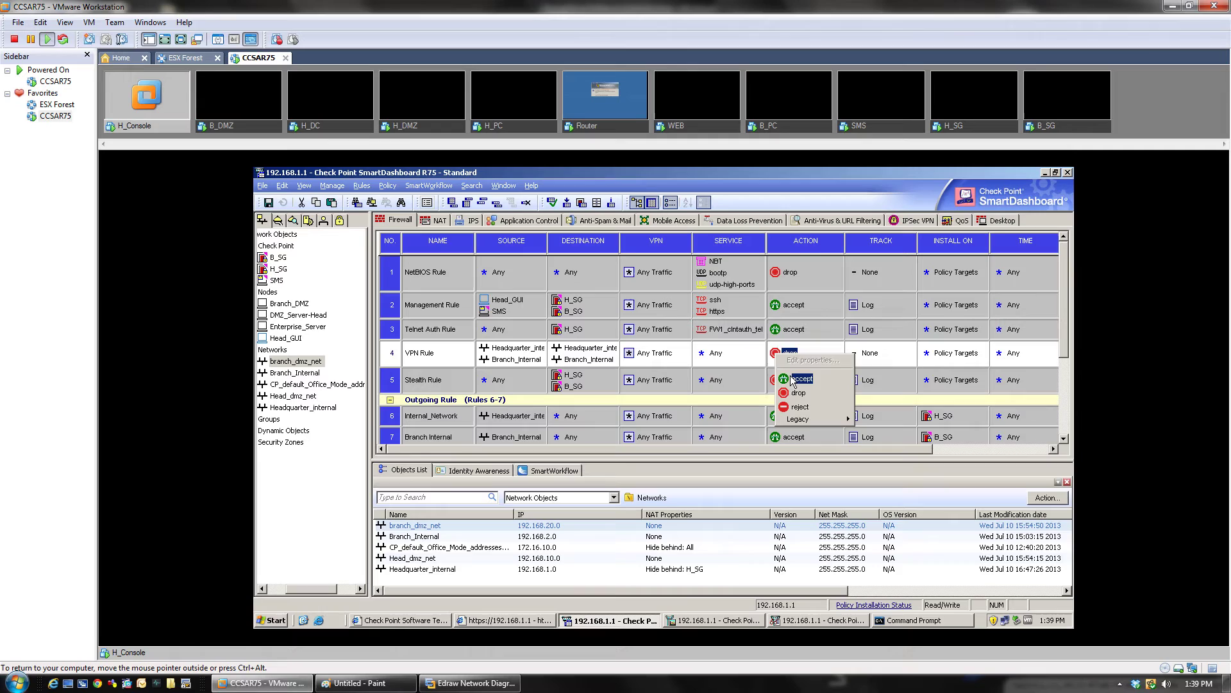
click(792, 379)
right_click(862, 361)
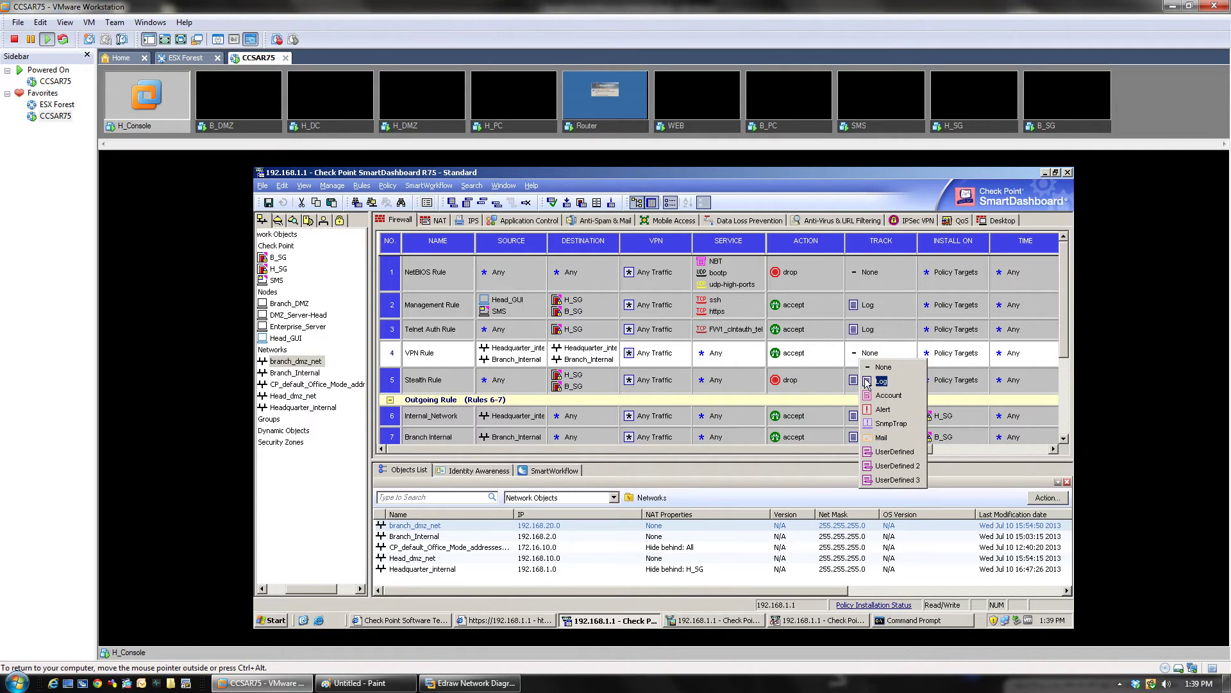
click(868, 383)
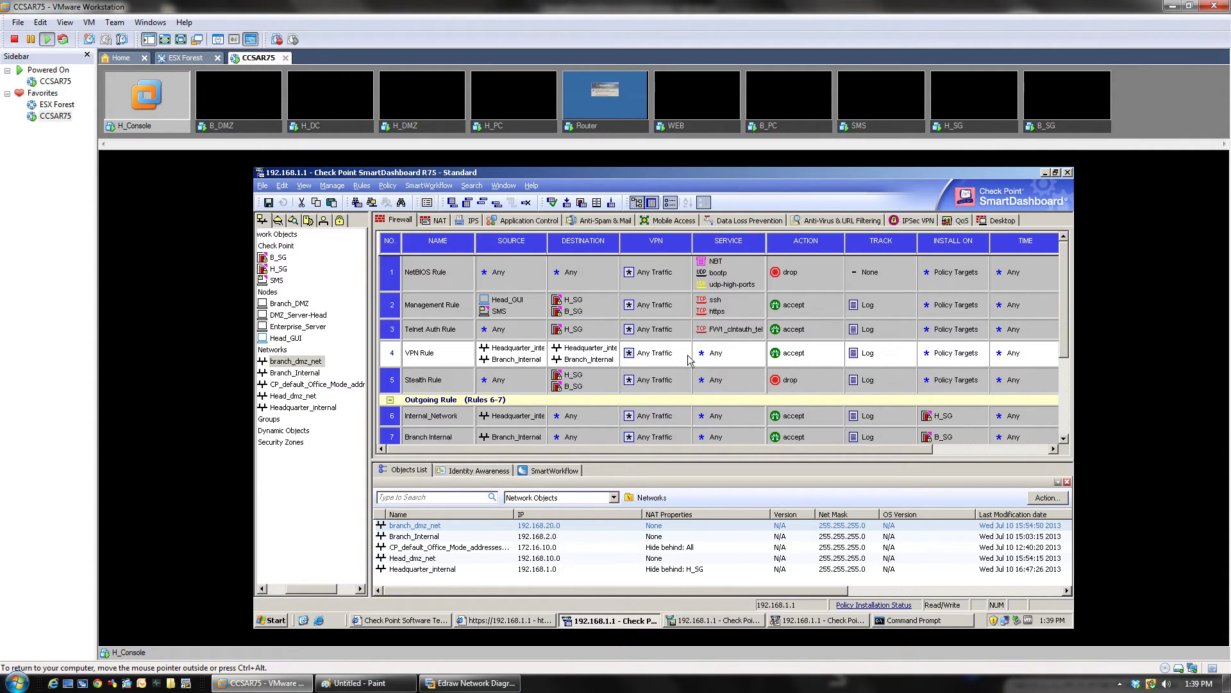
Step: Restrict VPN Rule's VPN match to connections encrypted in the Brach_office community only
double_click(657, 358)
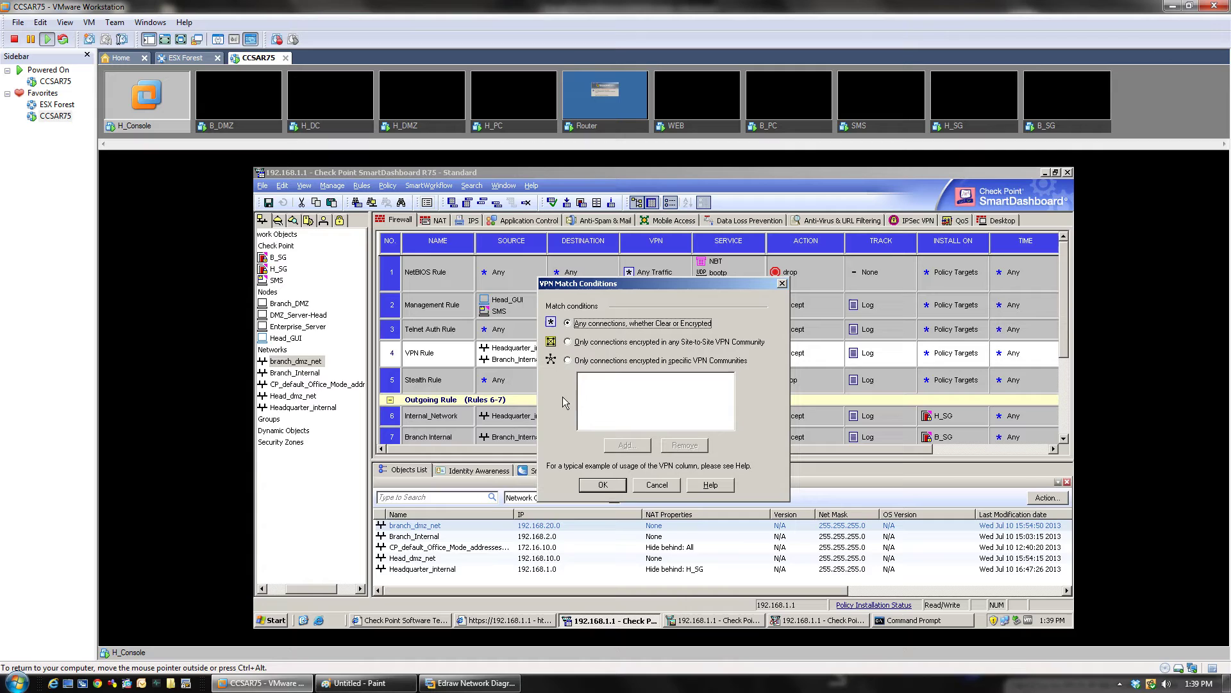
click(568, 362)
click(626, 449)
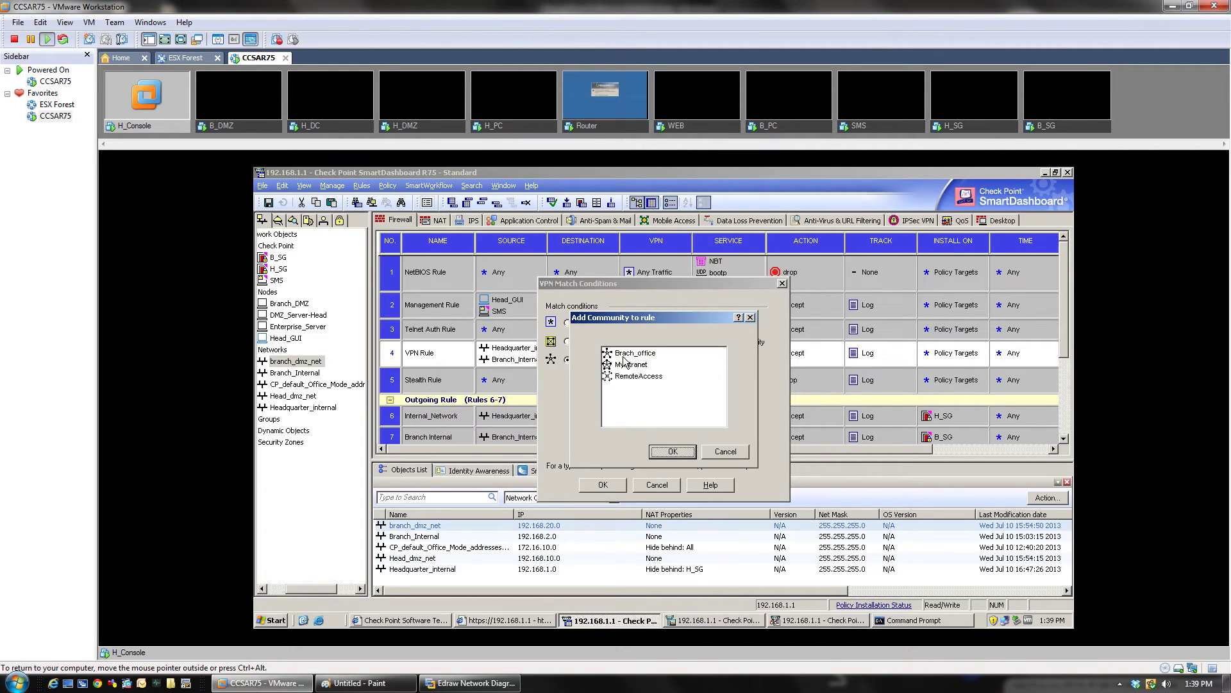
click(630, 354)
drag(656, 322, 636, 400)
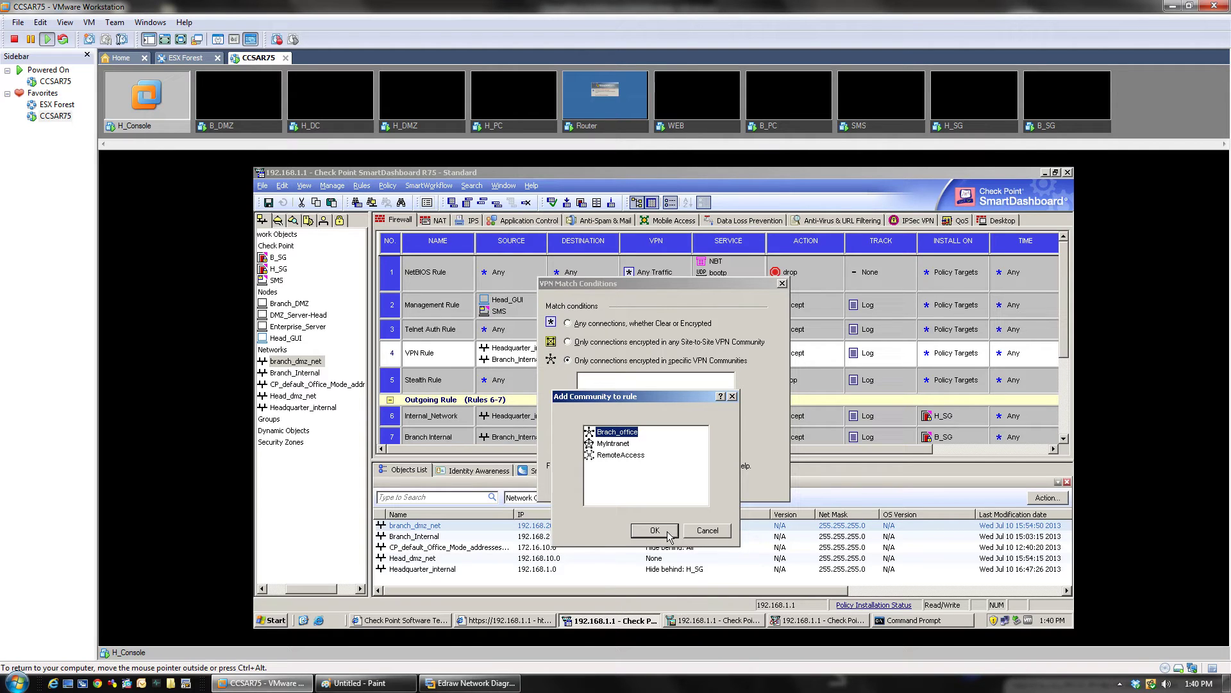
click(669, 536)
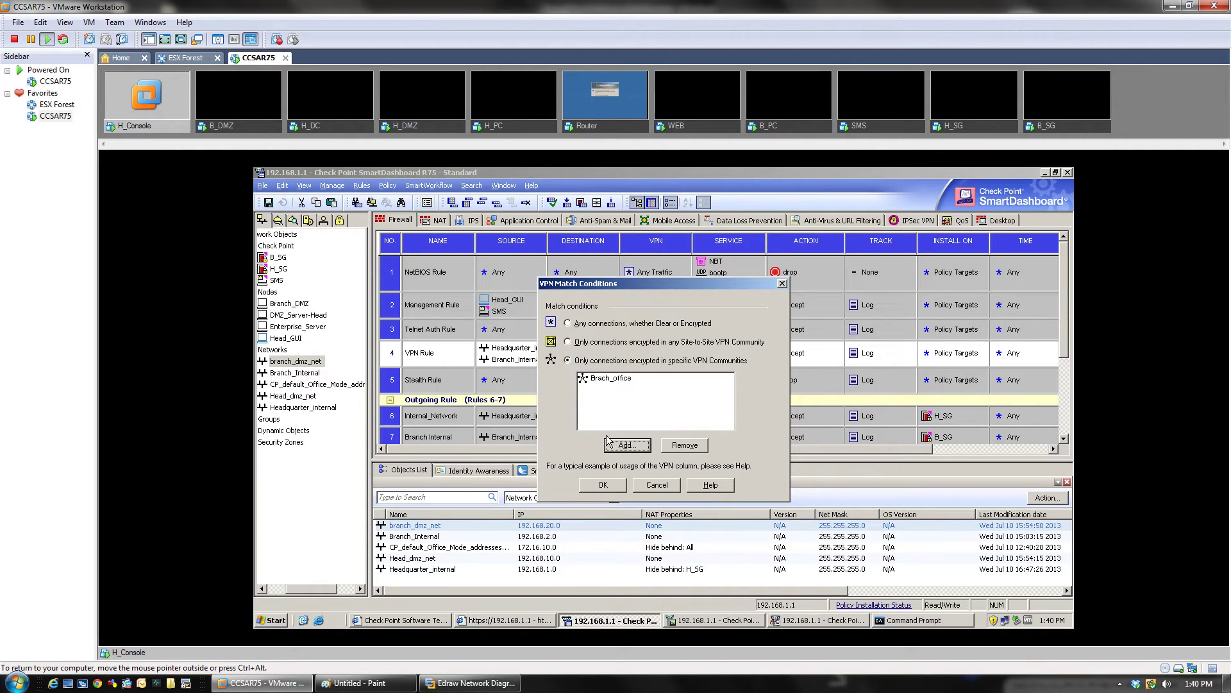
click(614, 487)
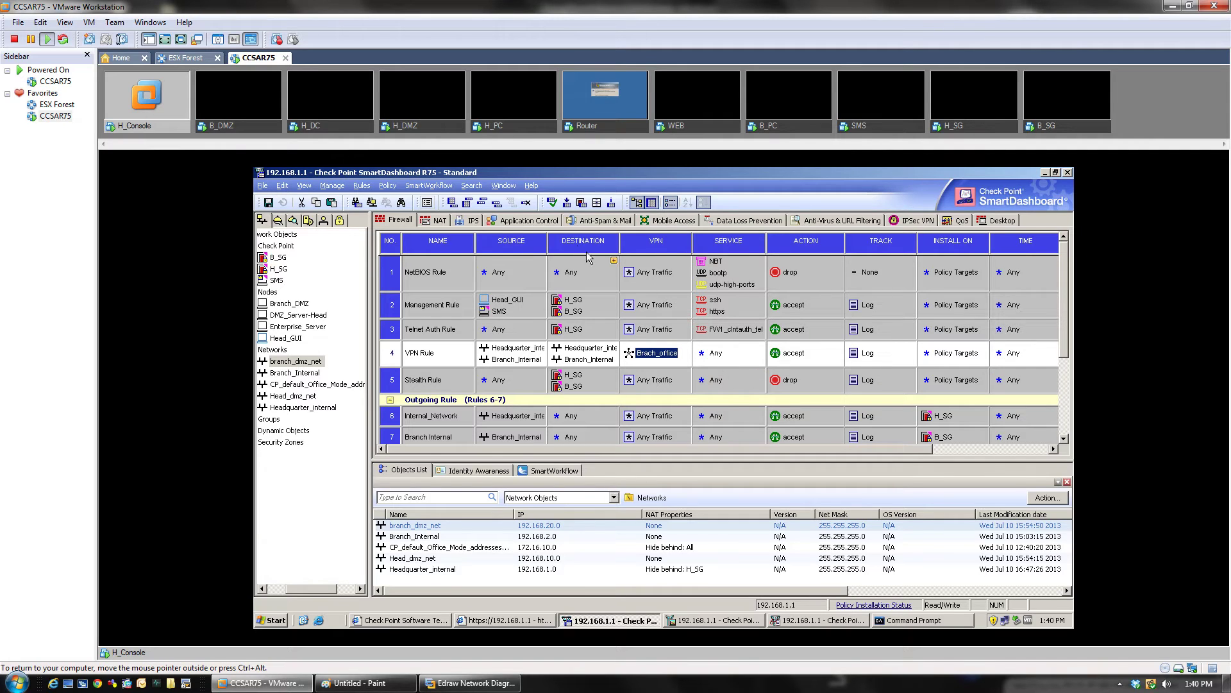
Step: Save the rule base and install the policy on both B_SG and H_SG, then close the report
click(266, 204)
click(266, 204)
click(567, 203)
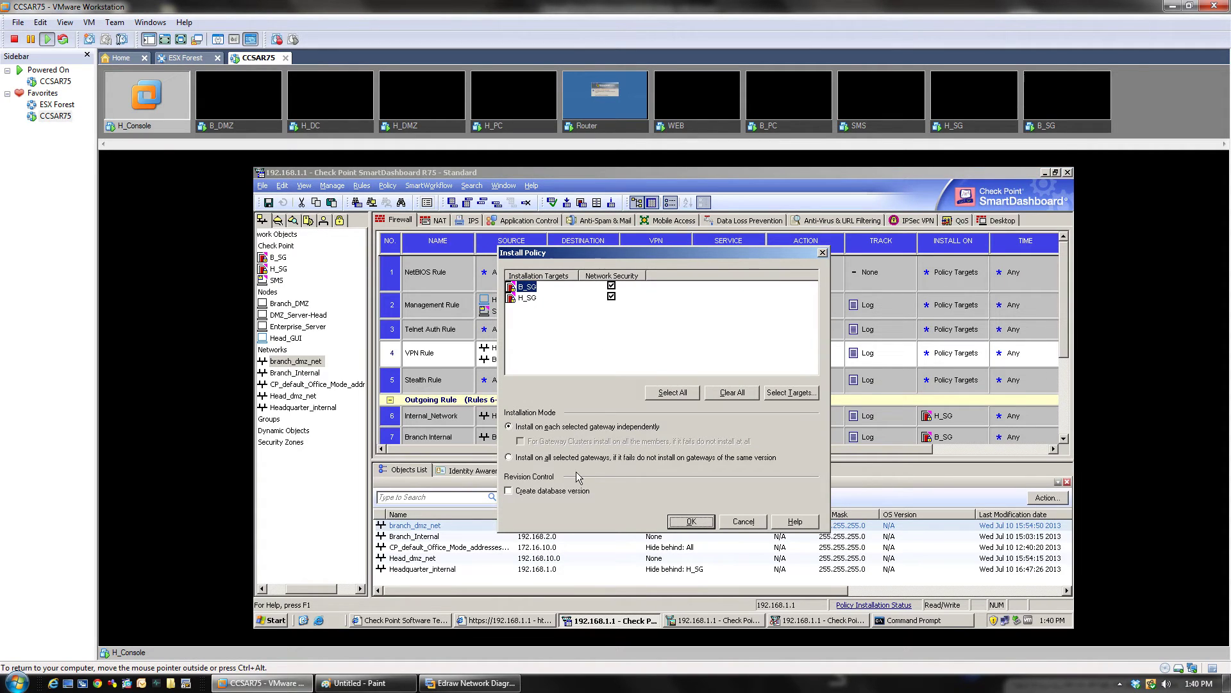
click(697, 525)
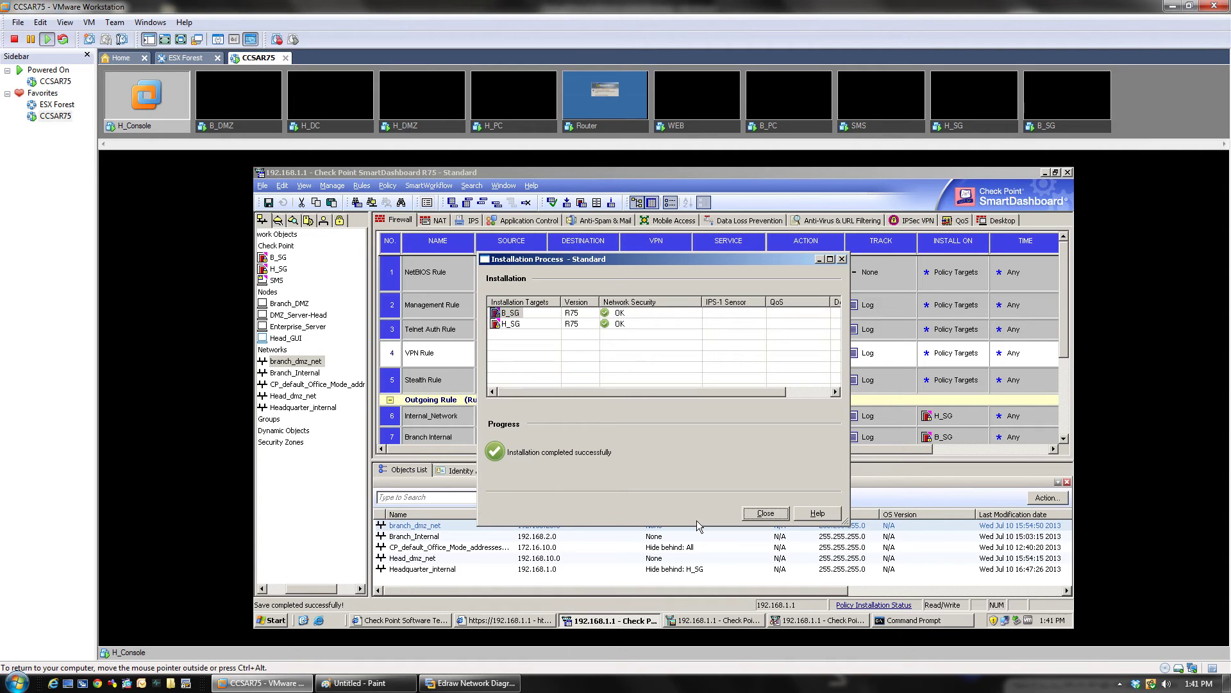
click(768, 513)
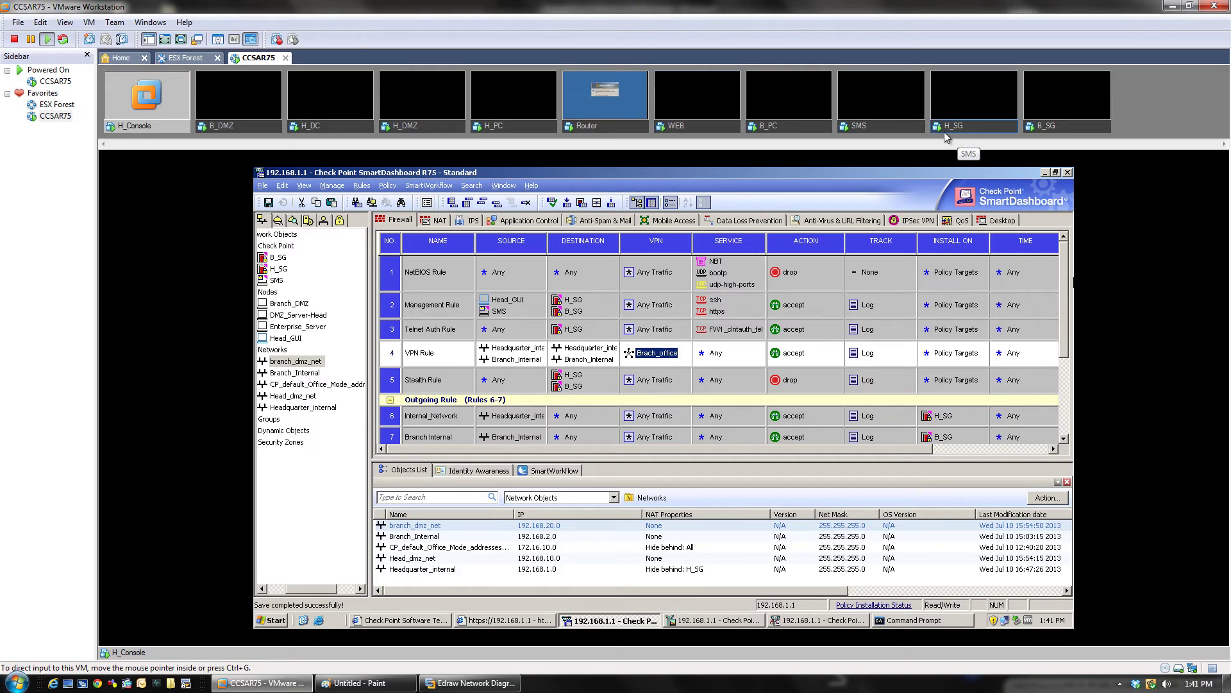
Step: Unlock the B_PC virtual machine by logging in with the Administrator password
click(791, 129)
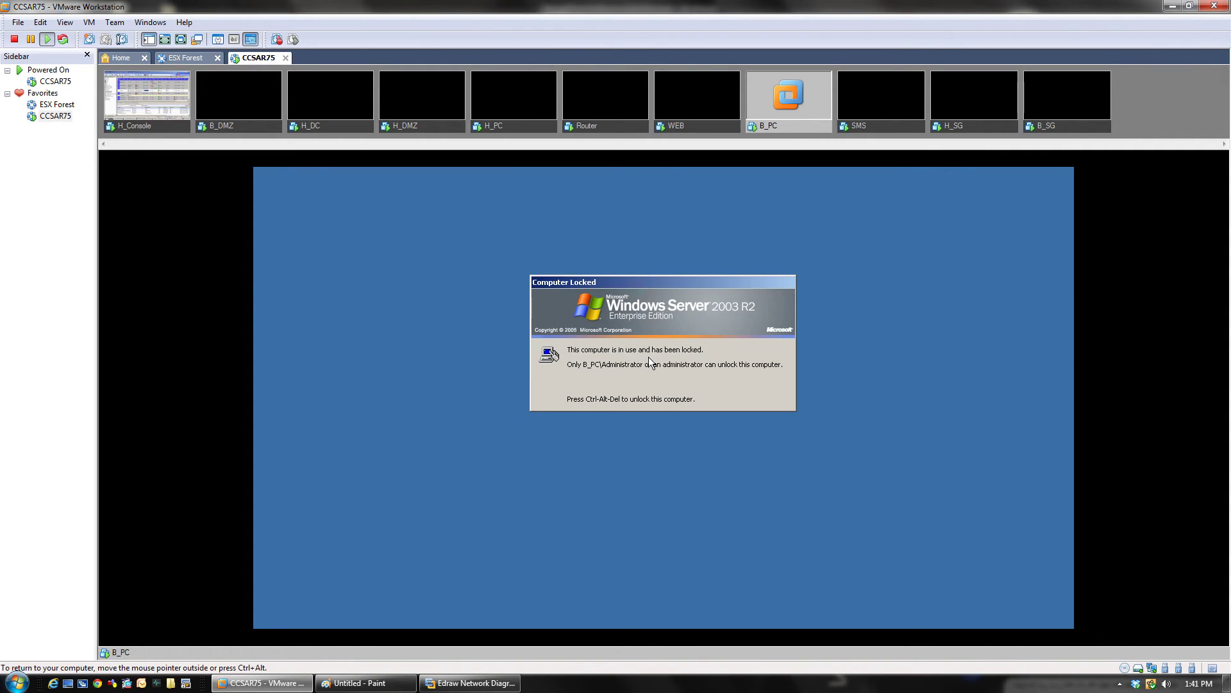
key(ctrl+alt+Insert)
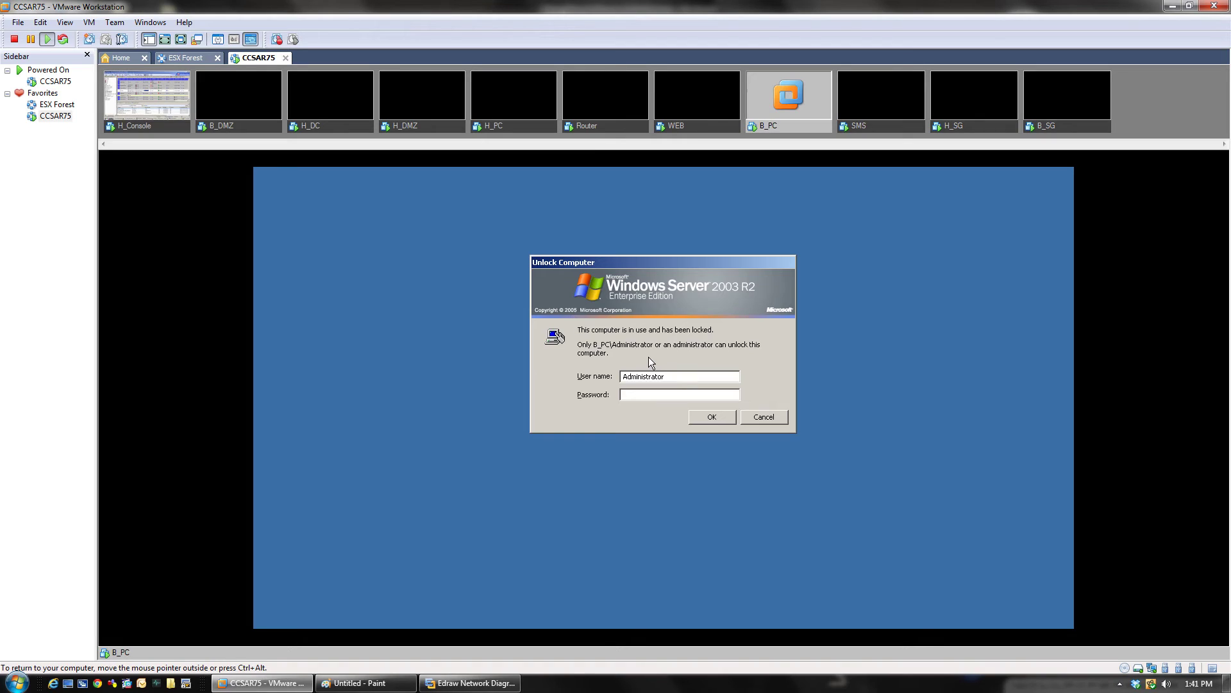
text(**********)
key(Return)
key(Return)
key(Return)
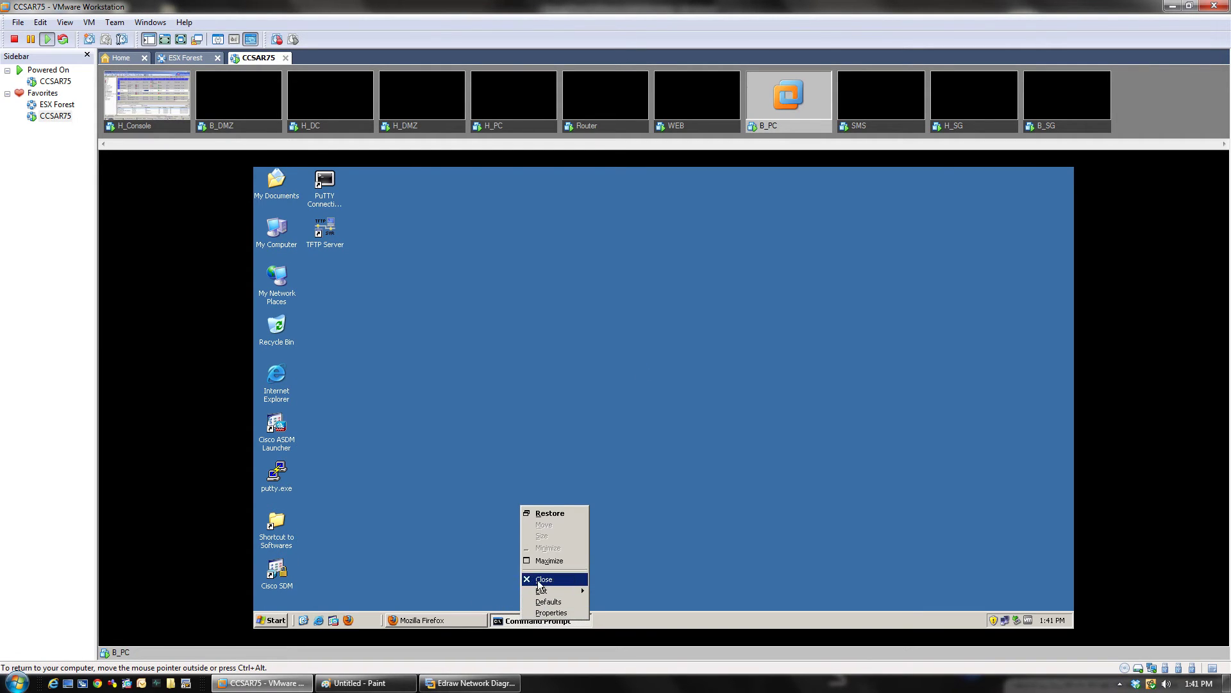
Step: Close Command Prompt, launch PuTTY and enter host 192.168.1.1
click(538, 580)
double_click(280, 488)
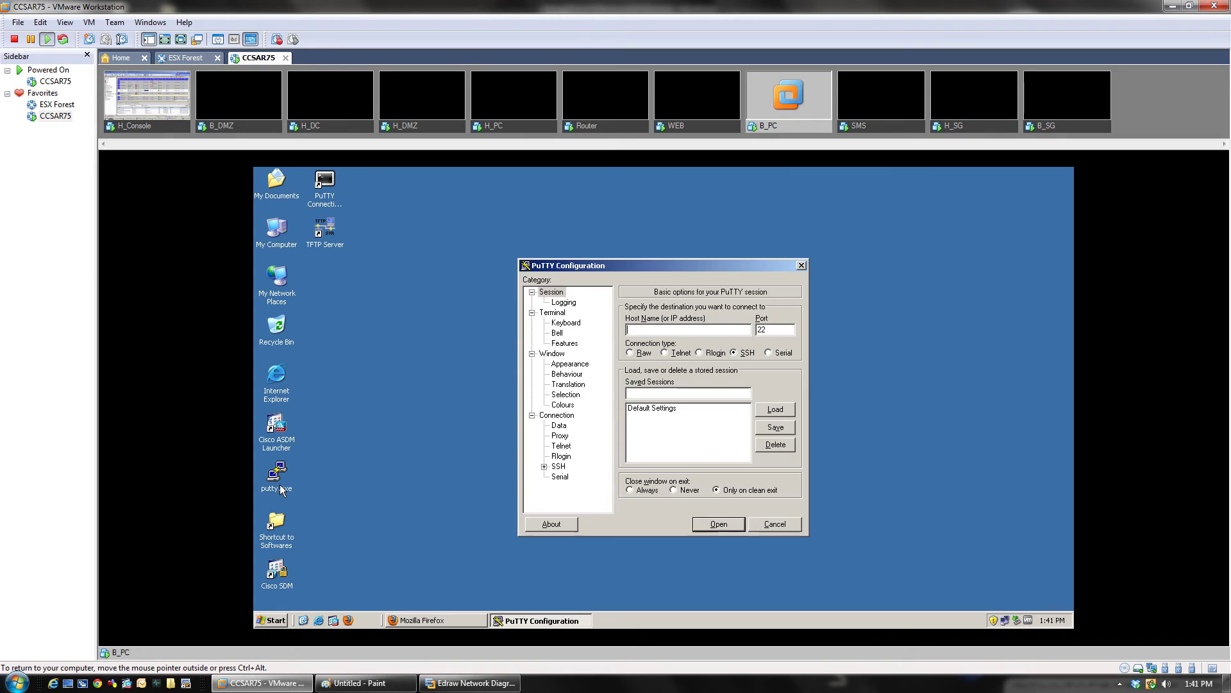
click(669, 330)
text(192.1683.)
key(BackSpace)
key(BackSpace)
text(.1.1)
Step: Open the SSH session to 192.168.1.1 and log in as admin
click(708, 525)
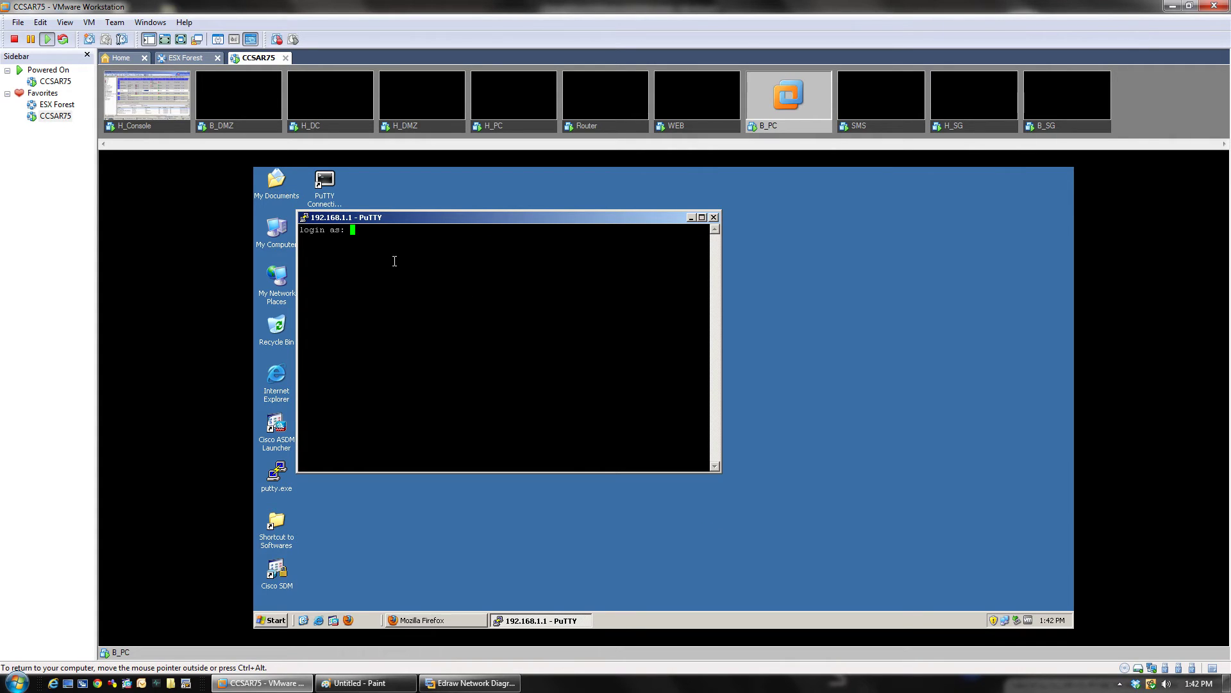
text(admin)
key(Return)
key(Return)
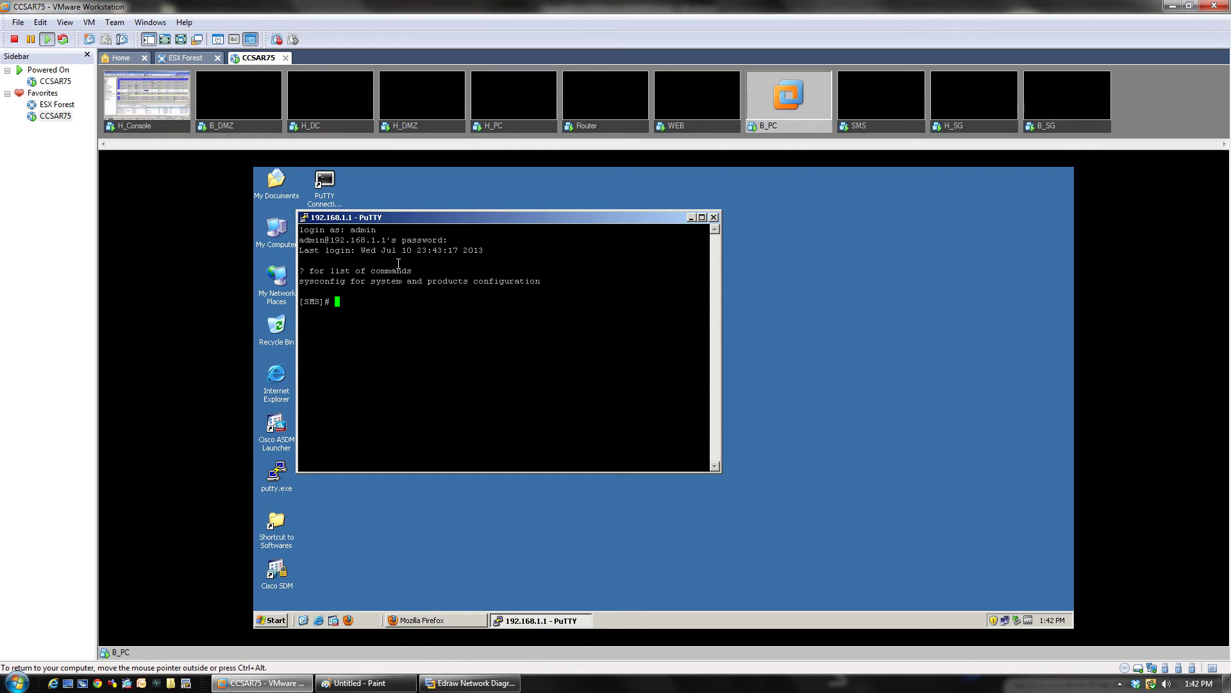
Step: On H_Console, open SmartView Tracker from SmartDashboard's Window menu, closing and reopening it once
click(159, 128)
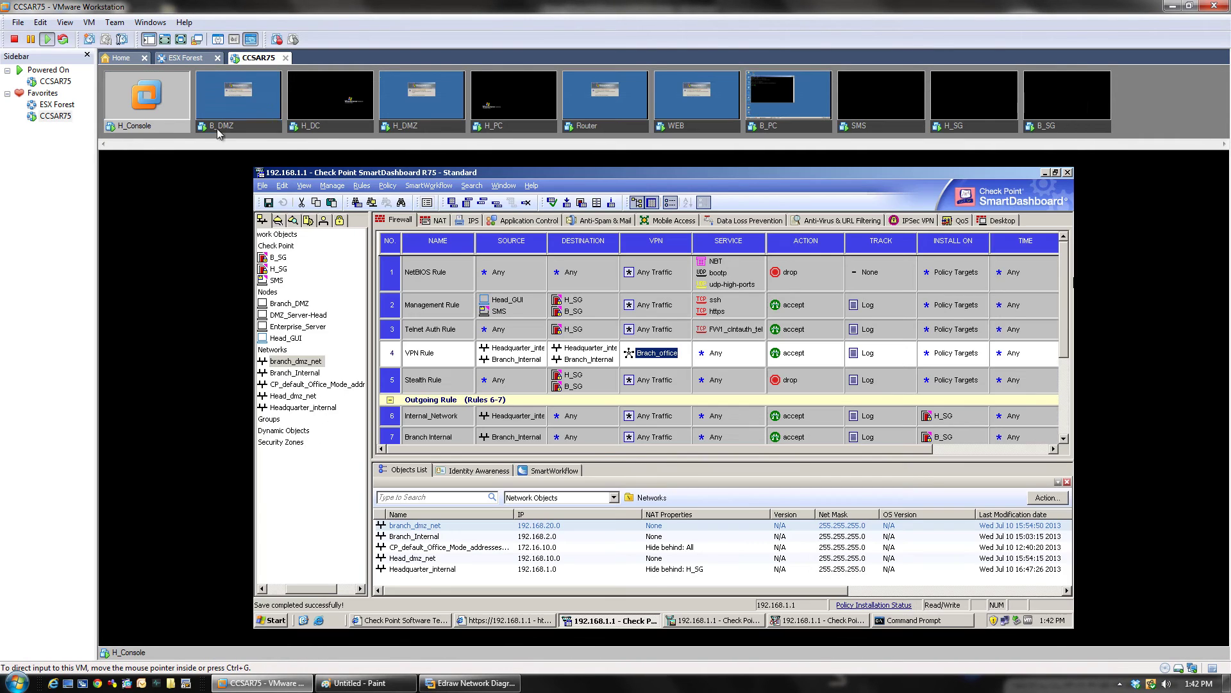
click(503, 185)
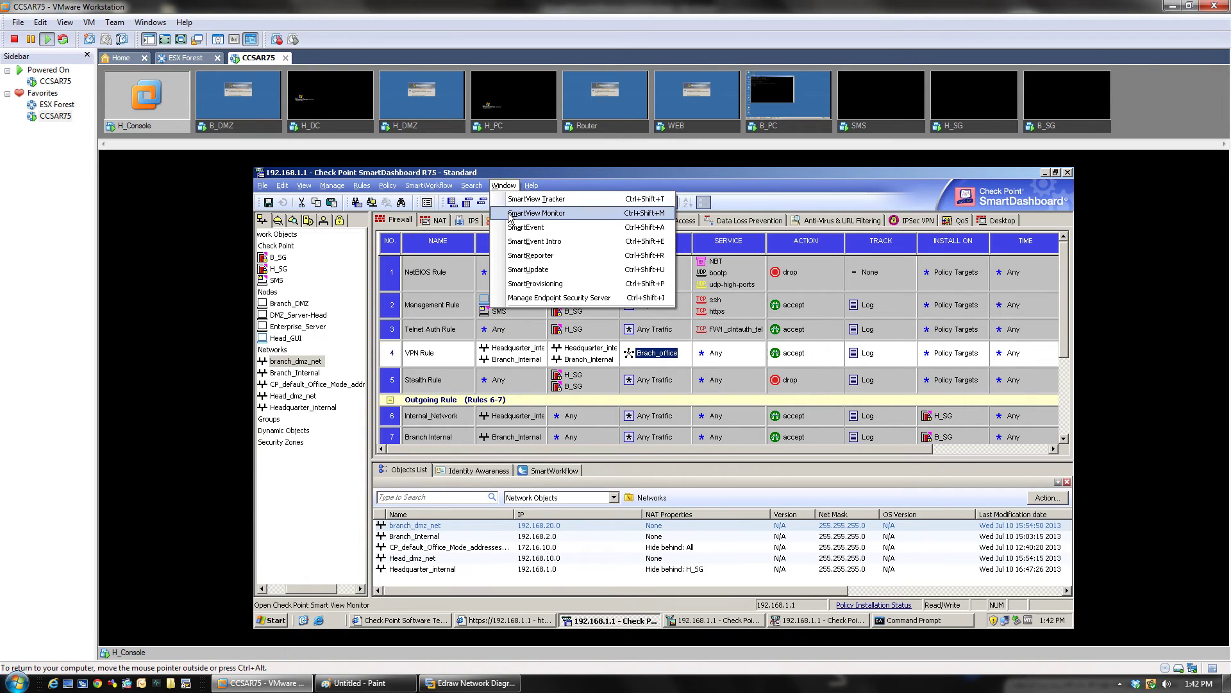
click(512, 200)
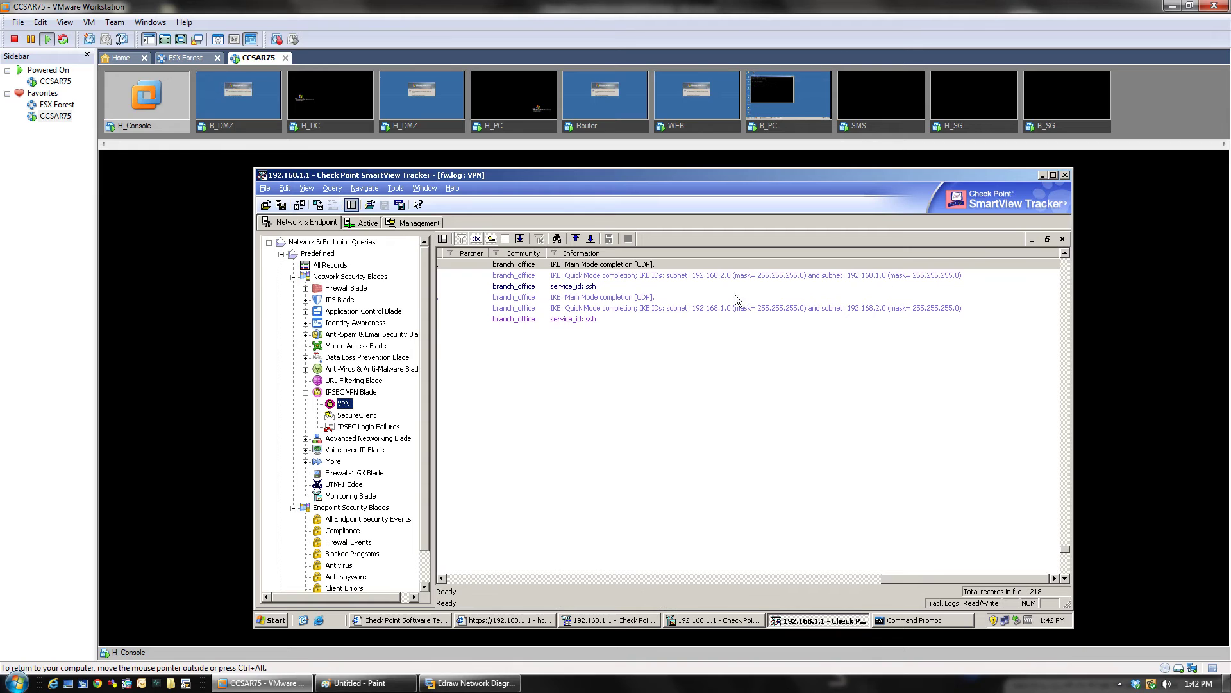
click(1065, 176)
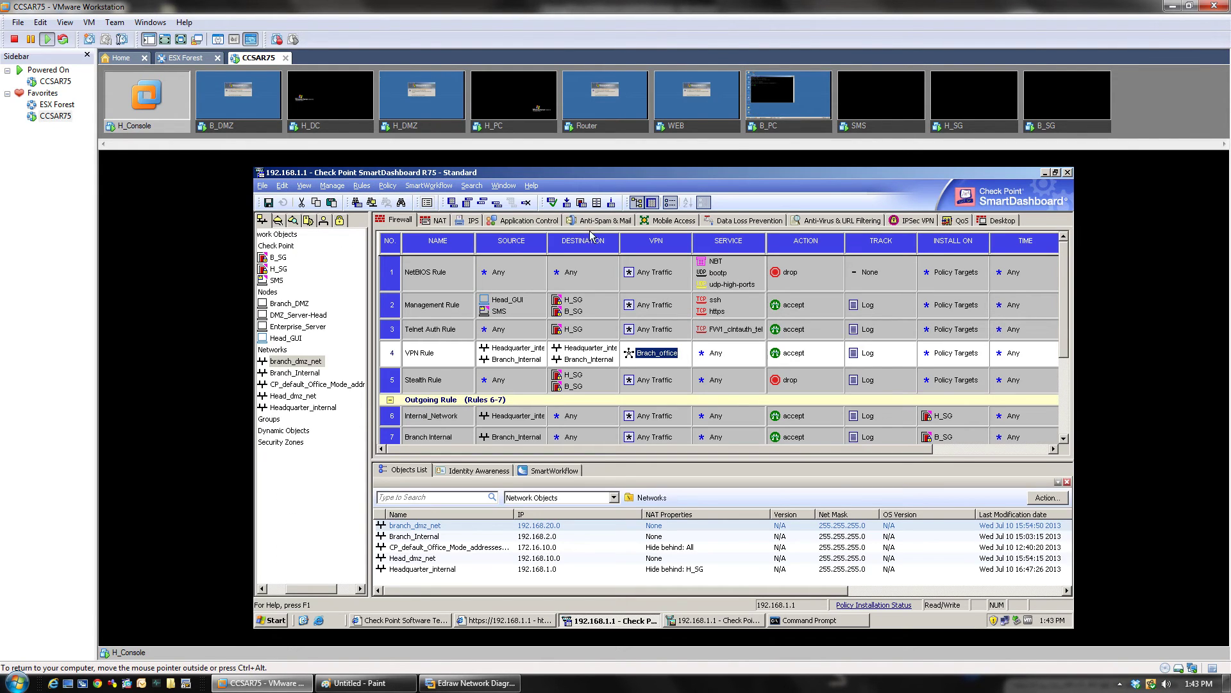
click(504, 185)
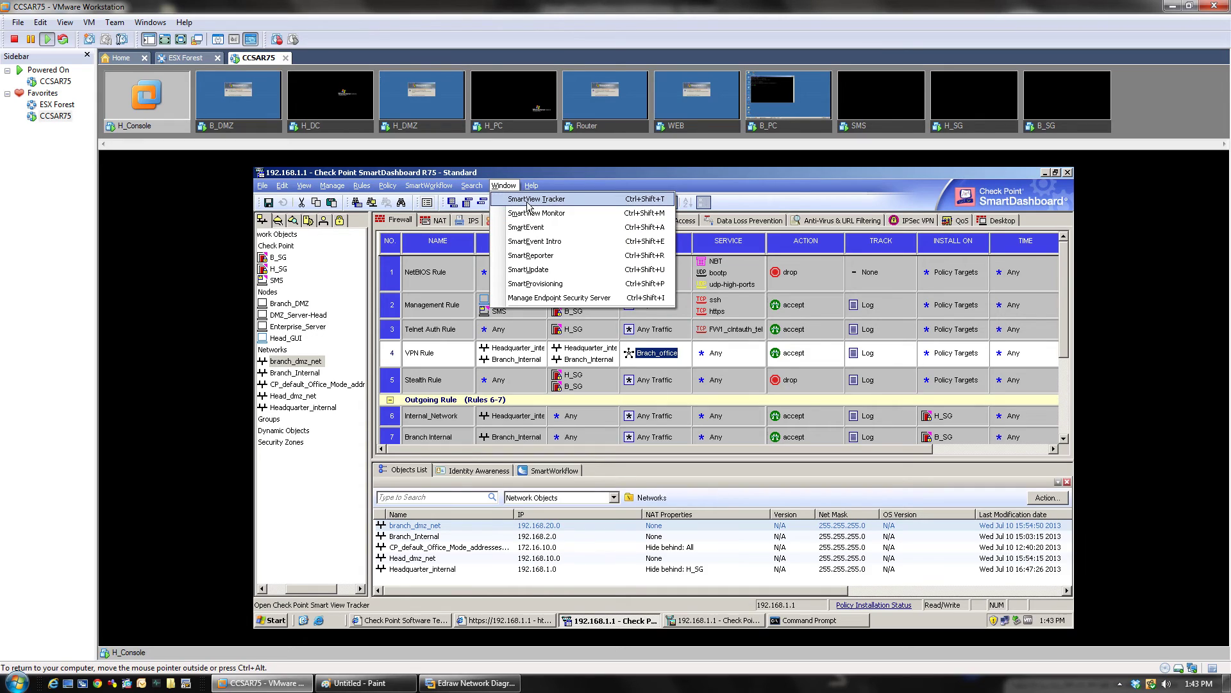
click(528, 203)
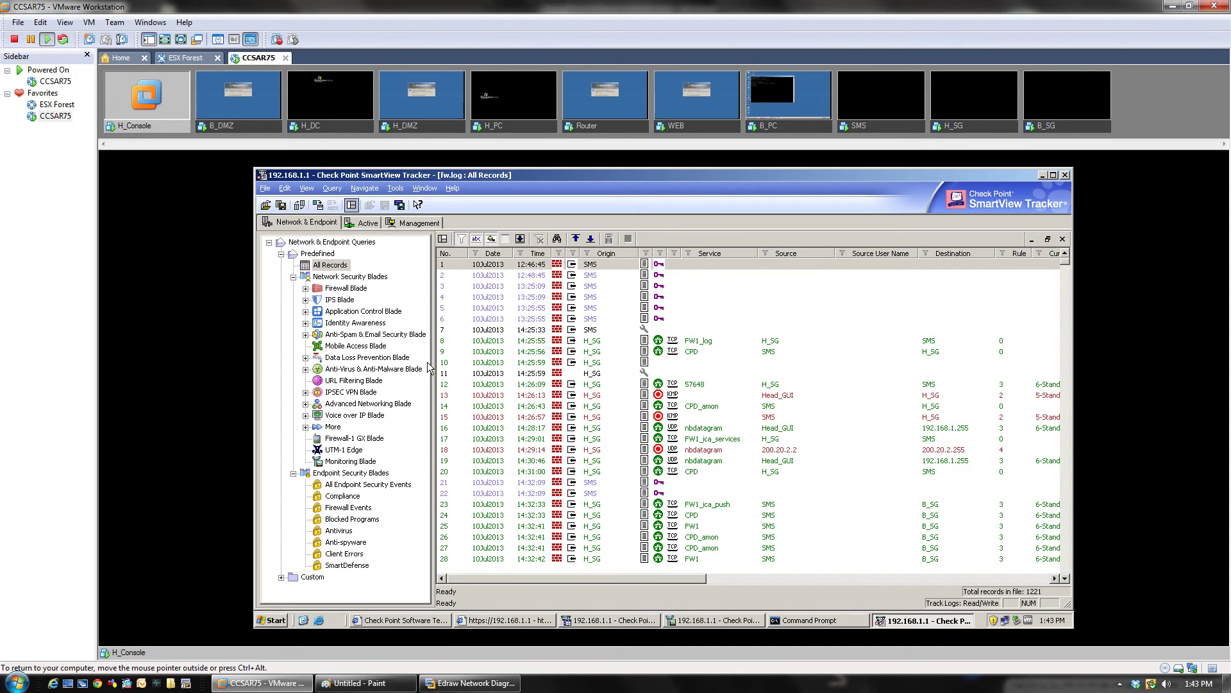
Step: Show the IPSEC VPN Blade > VPN log records and open the details of record 1115
click(306, 392)
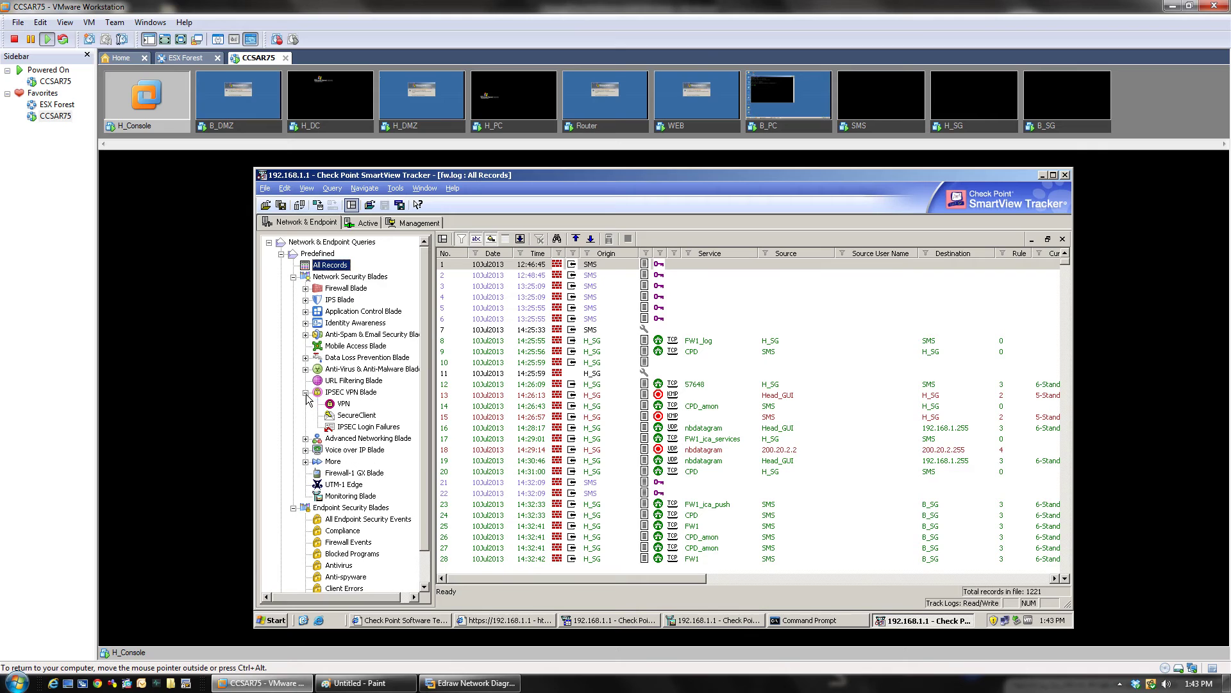
click(343, 403)
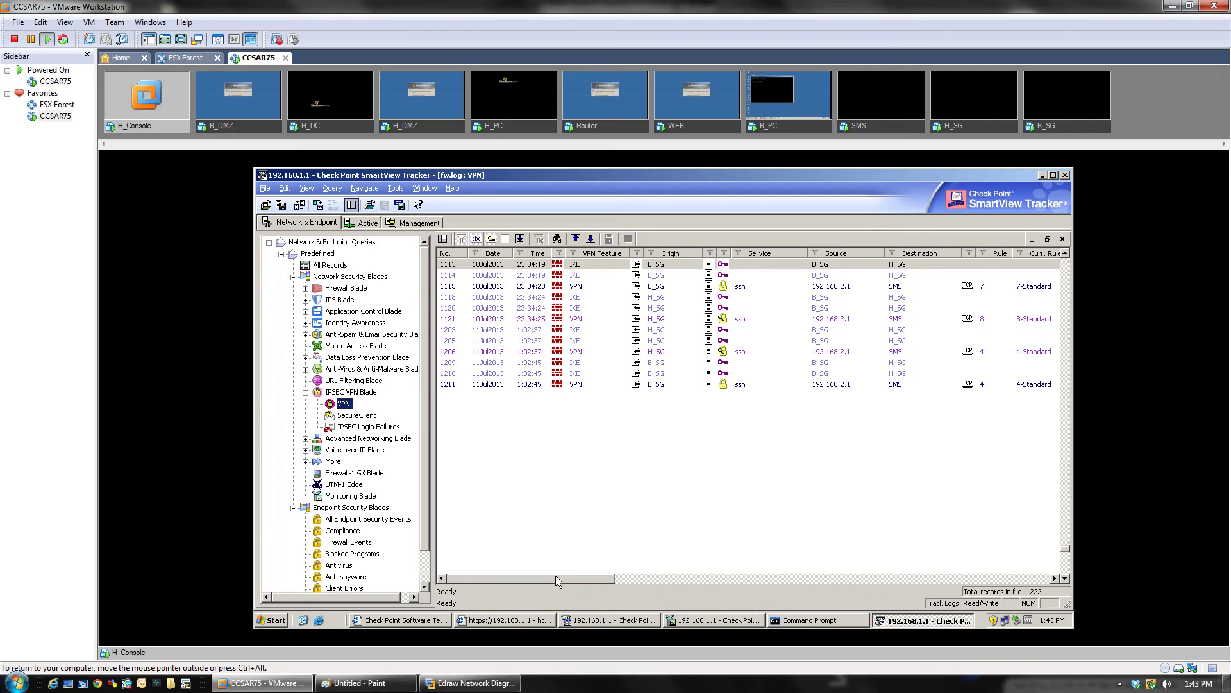
mouse_move(556, 576)
mouse_down()
mouse_move(597, 572)
mouse_move(541, 573)
mouse_up()
click(727, 286)
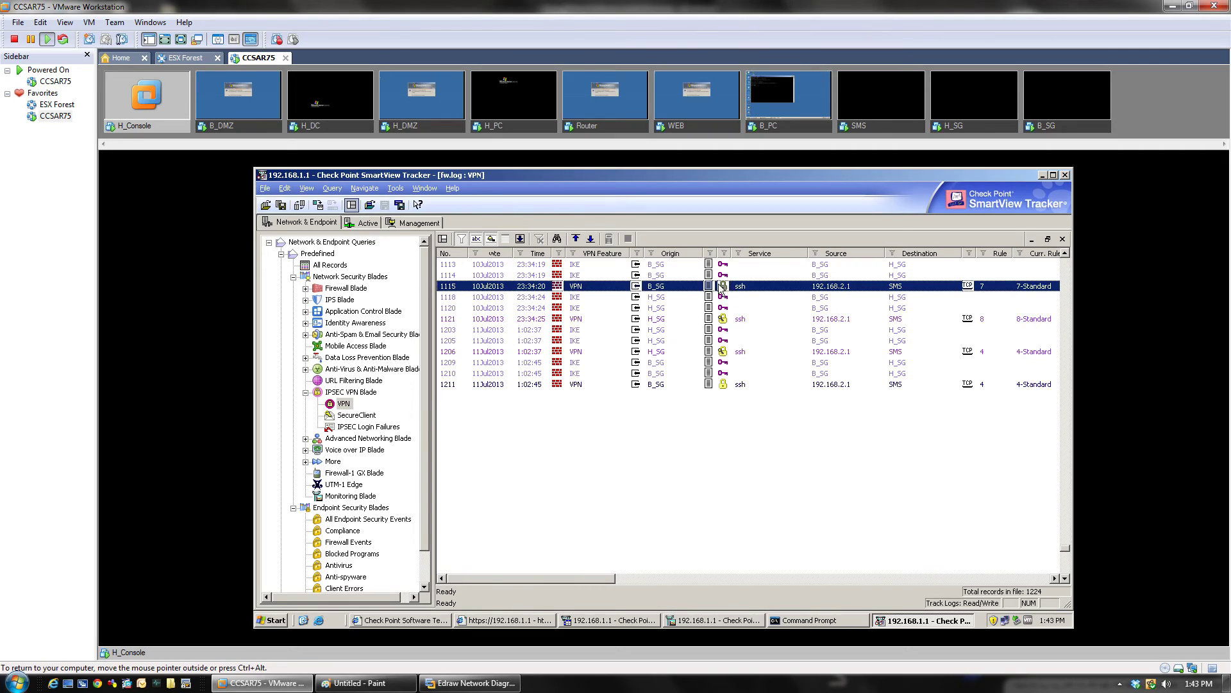
click(727, 352)
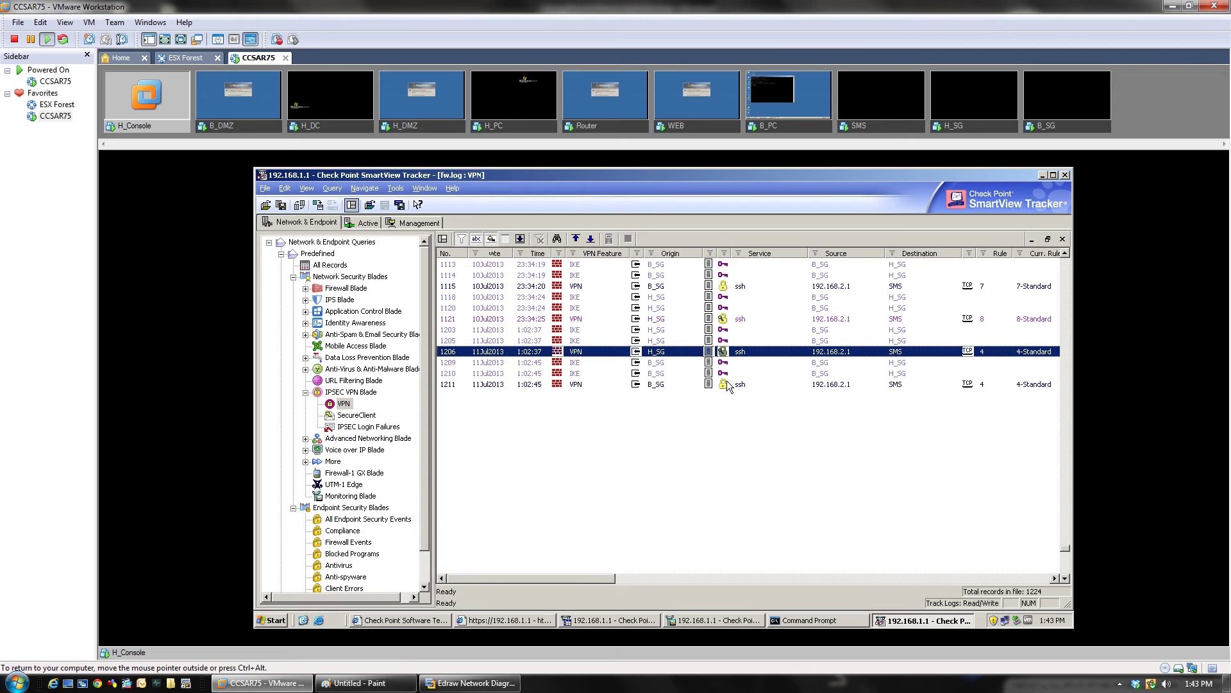
click(727, 289)
double_click(727, 290)
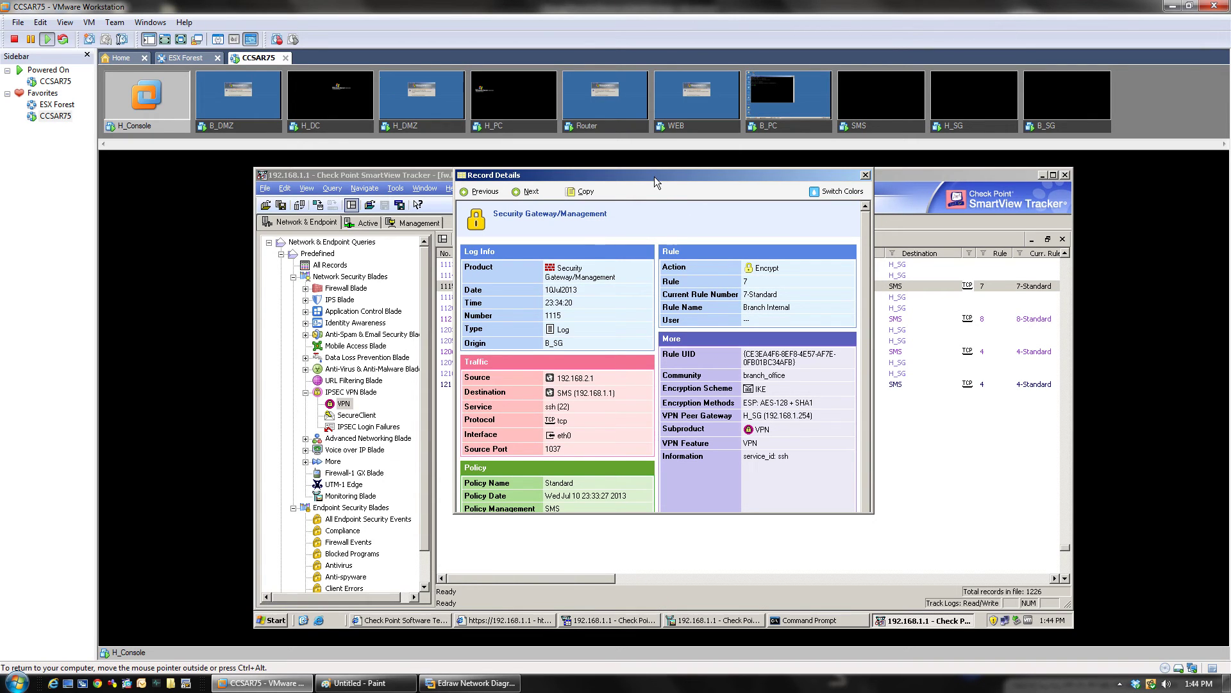
Step: Highlight record 1115's source 192.168.2.1 and SMS destination in the details window
drag(654, 176, 556, 240)
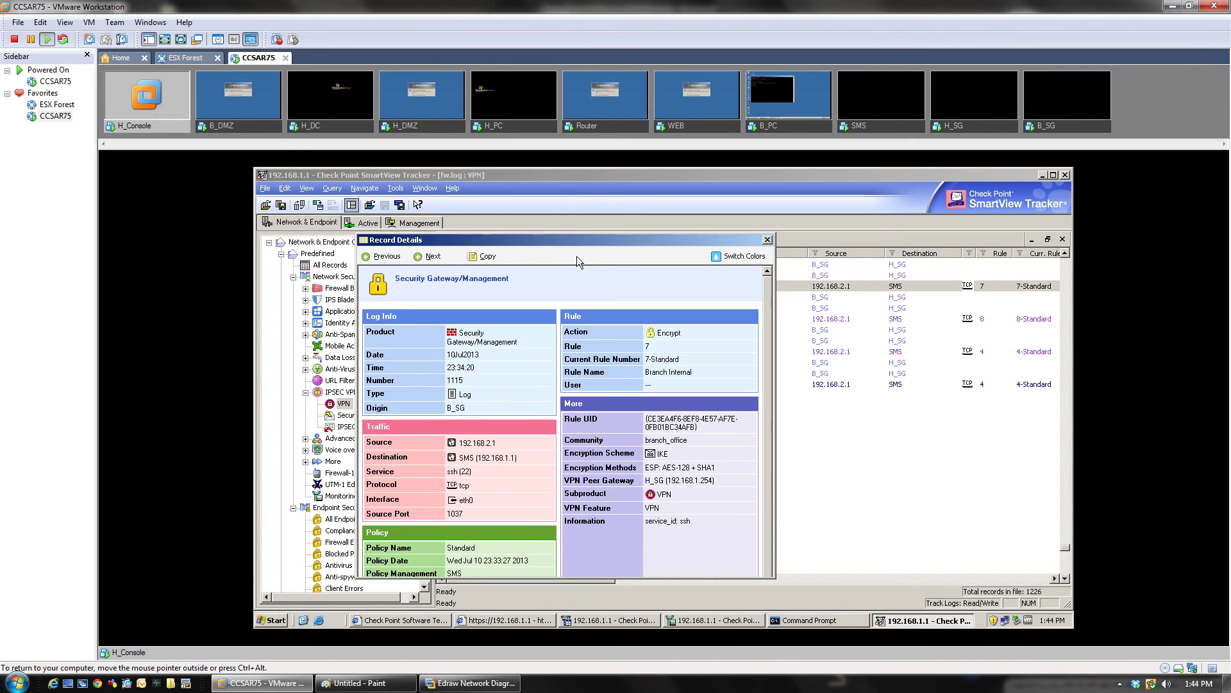
scroll(772, 357, down, 1)
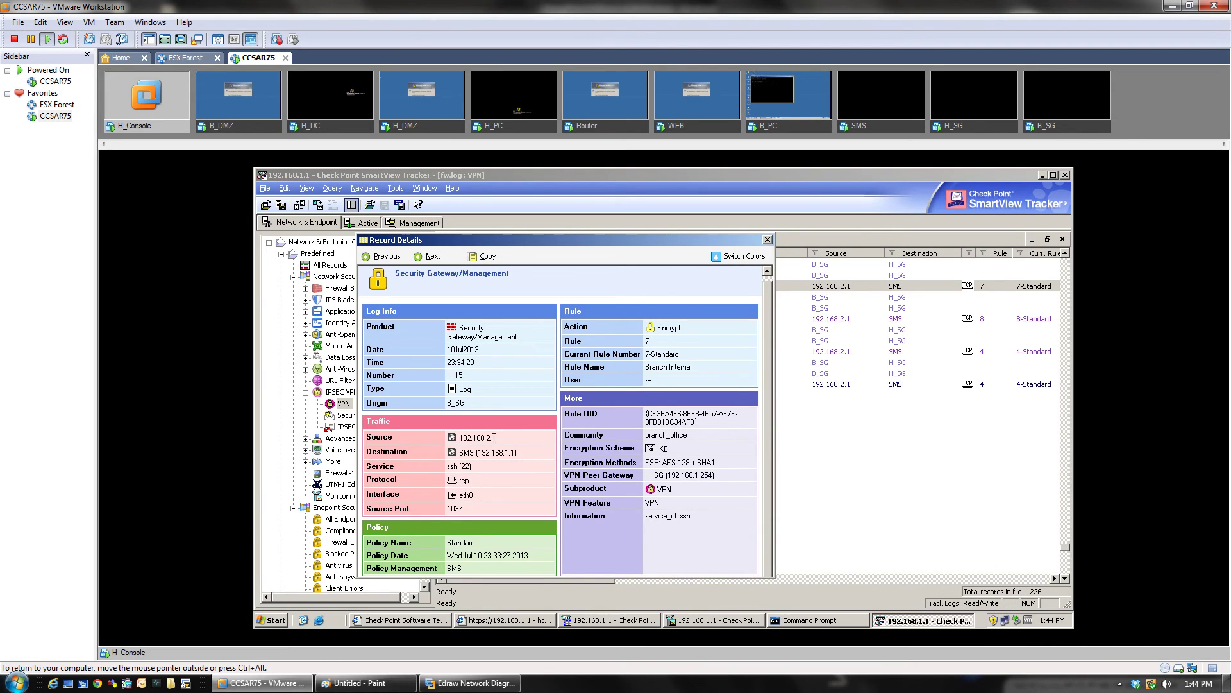
drag(503, 438, 460, 437)
click(534, 476)
drag(460, 453, 505, 453)
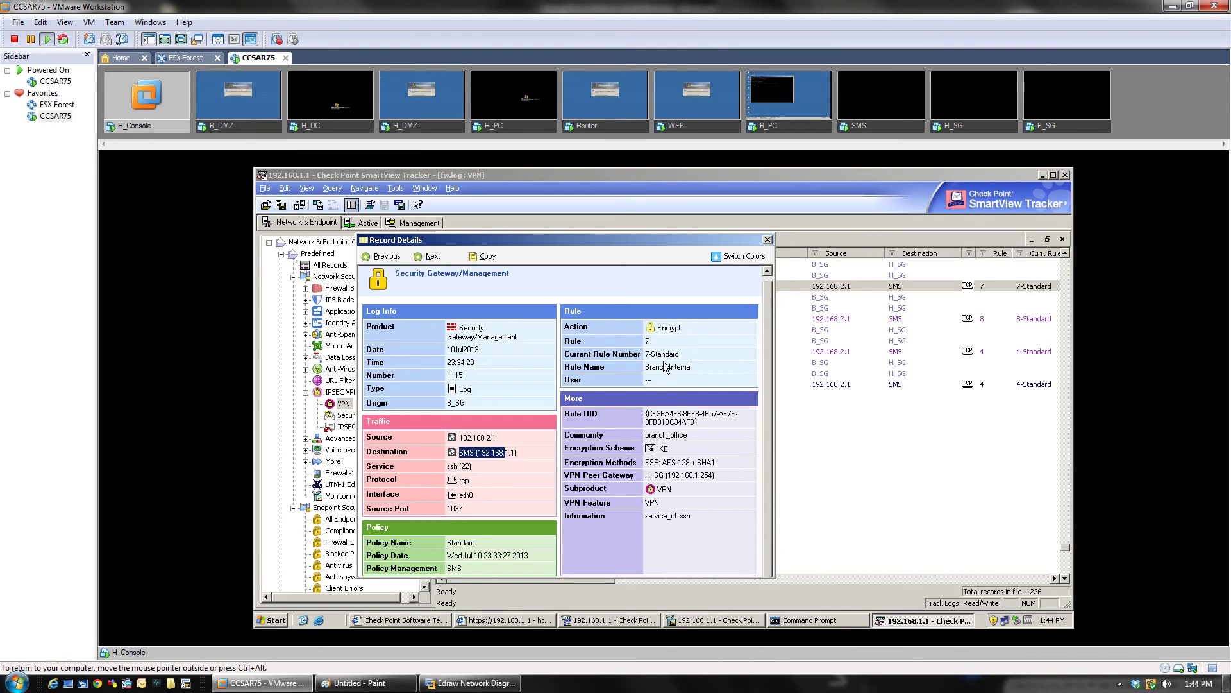
Step: Highlight the Encrypt action, IKE scheme, ESP: AES-128 + SHA1 methods and H_SG peer gateway
double_click(668, 328)
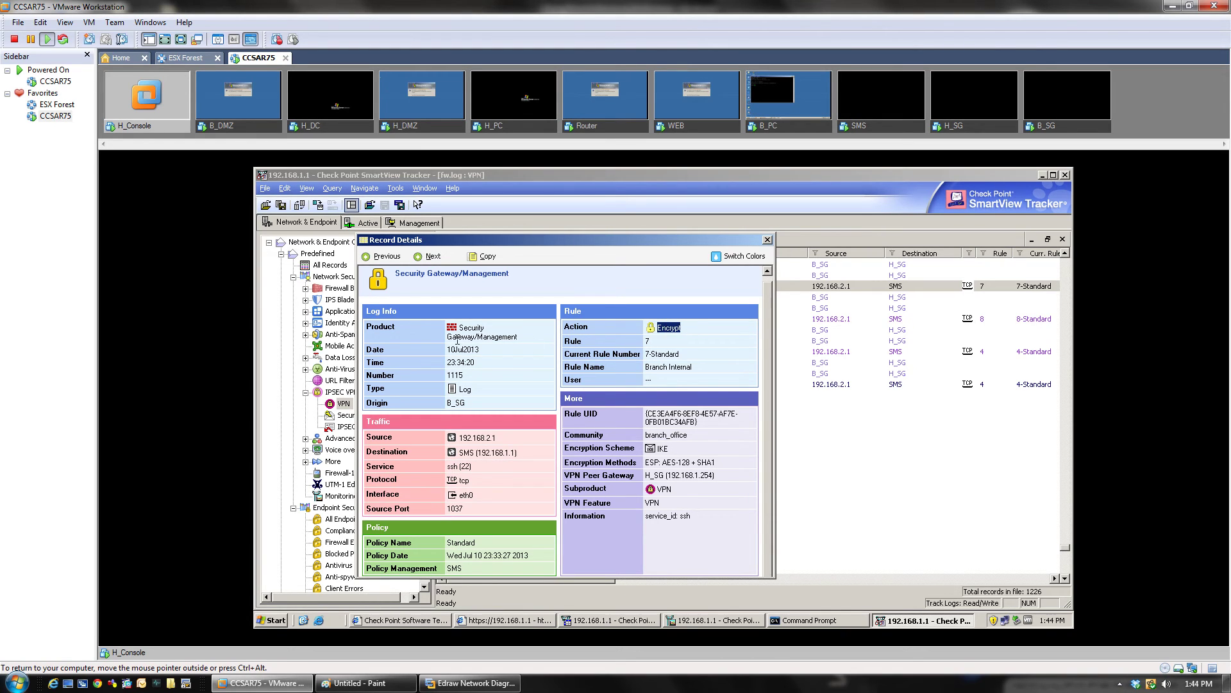
double_click(665, 450)
drag(646, 462, 704, 469)
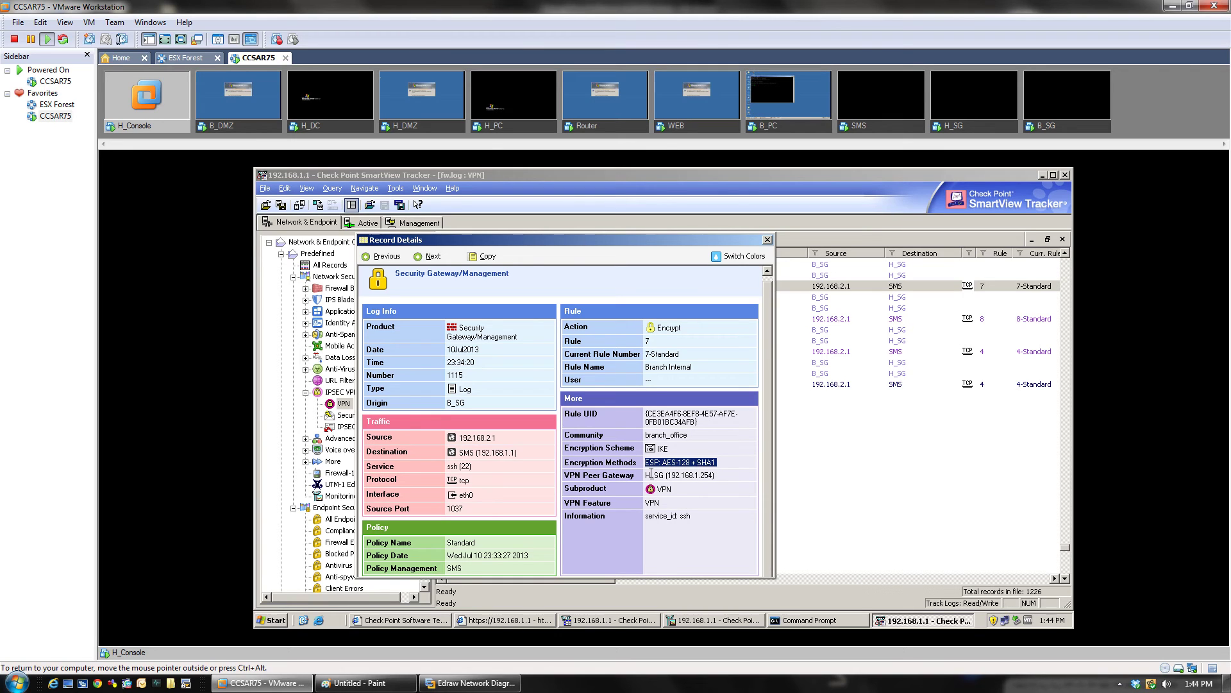
drag(650, 475, 732, 470)
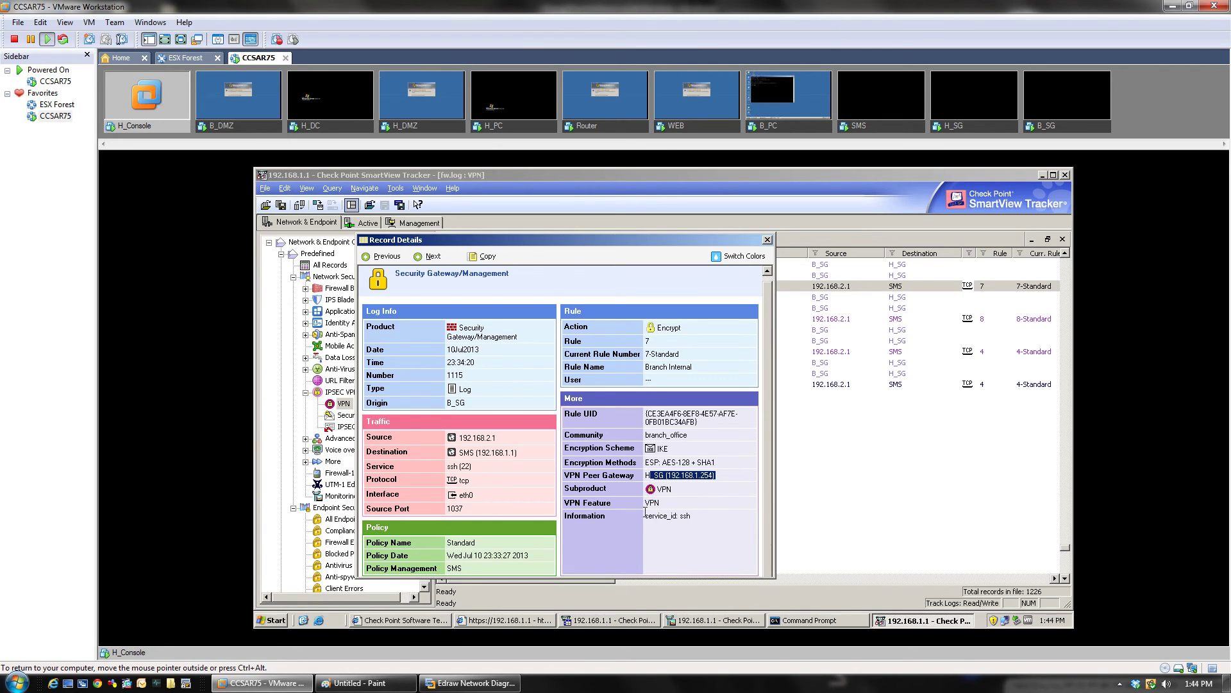
click(768, 241)
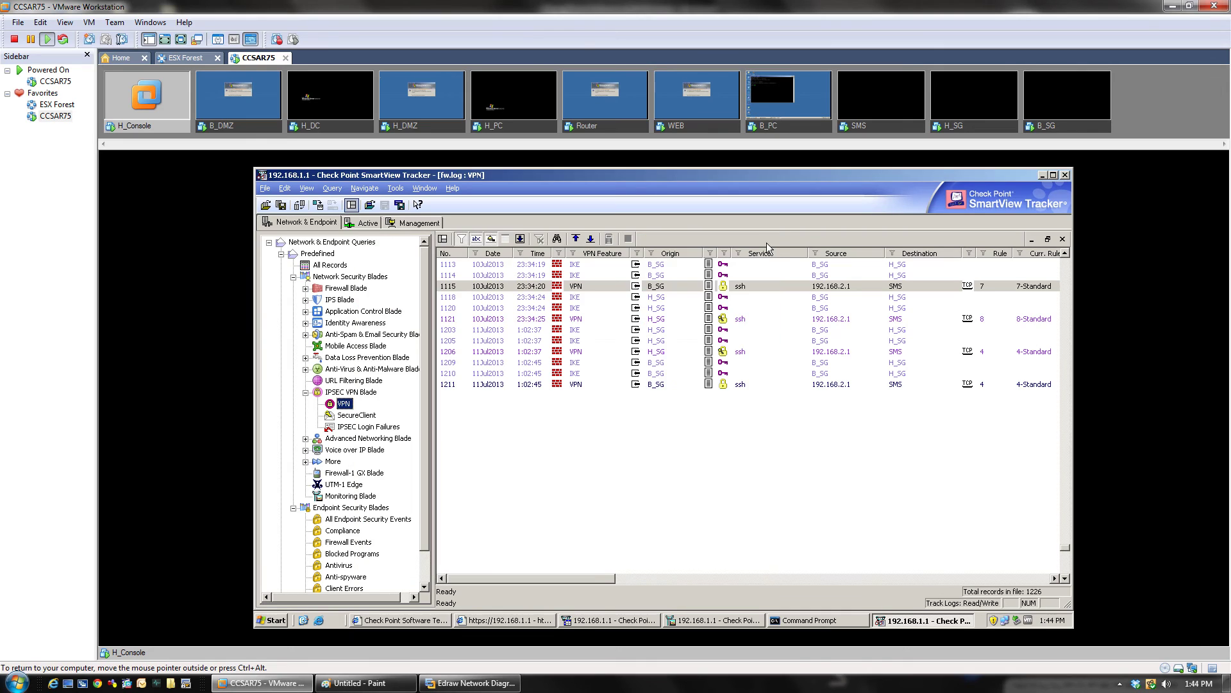
double_click(734, 265)
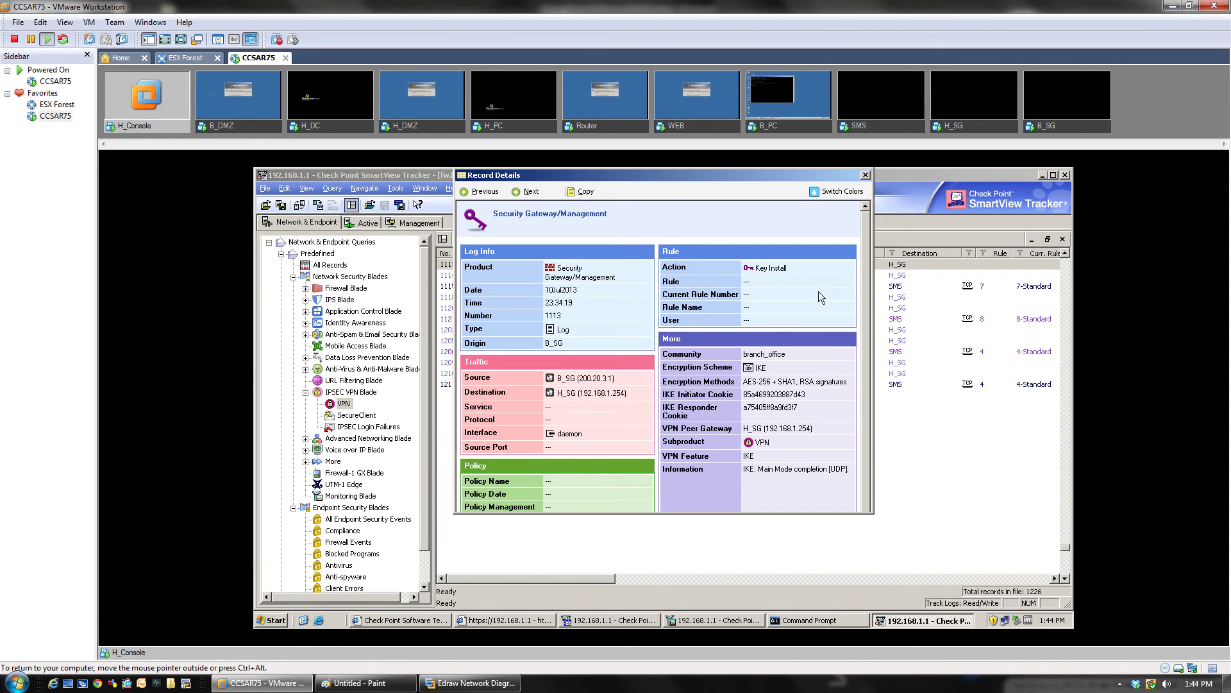
drag(864, 288, 867, 315)
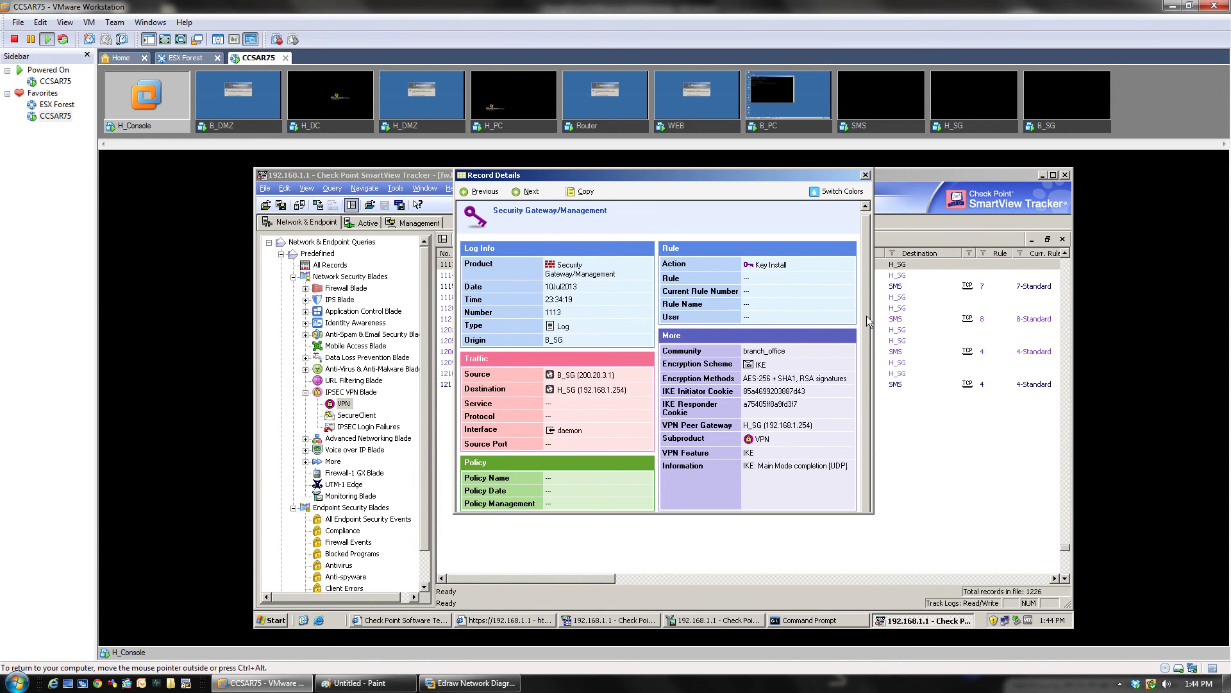
drag(744, 178, 549, 182)
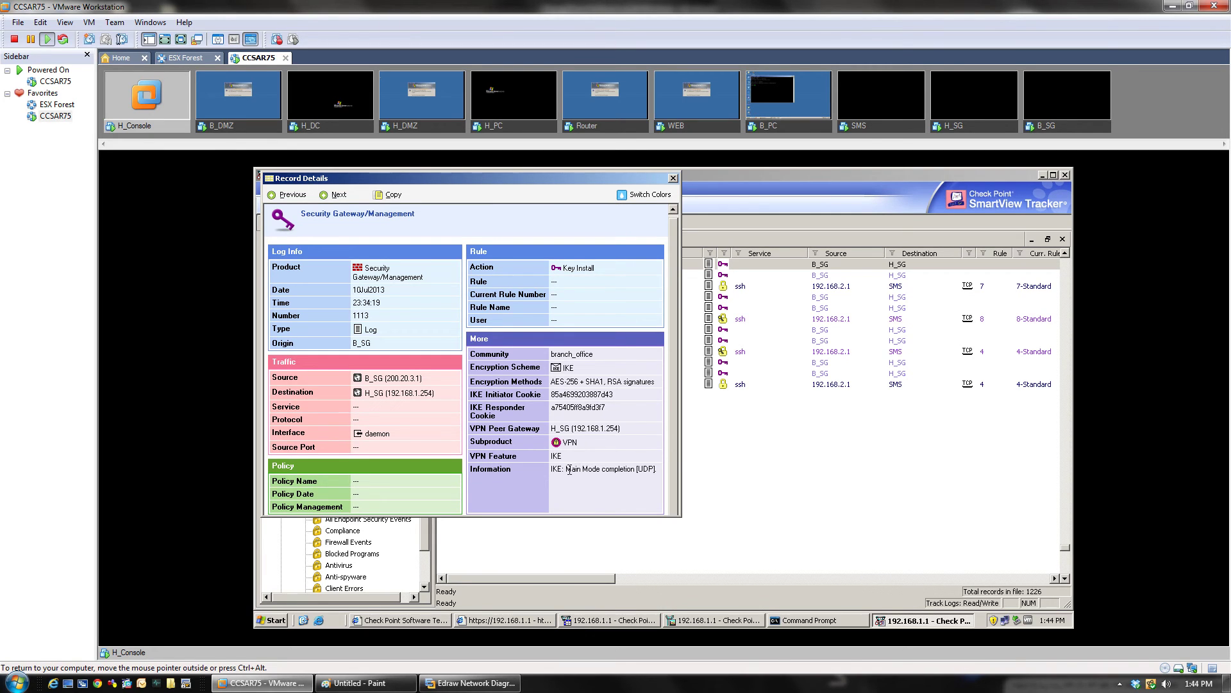
drag(569, 470, 661, 470)
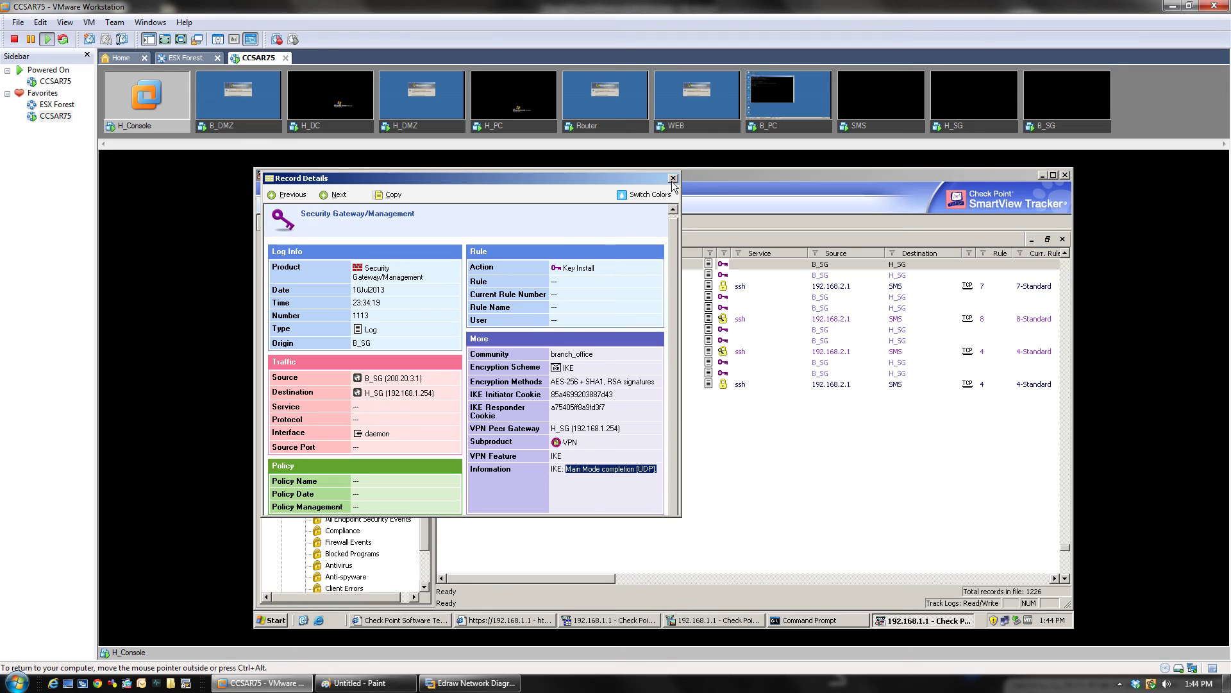
click(329, 195)
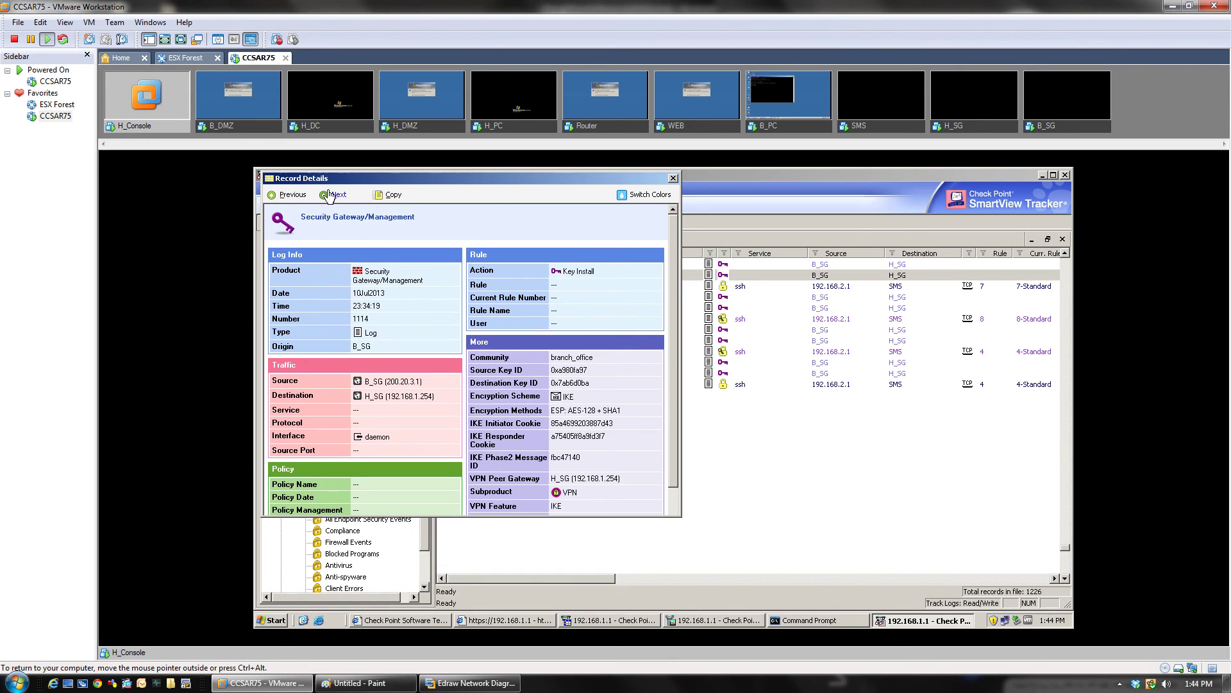
drag(674, 349, 678, 406)
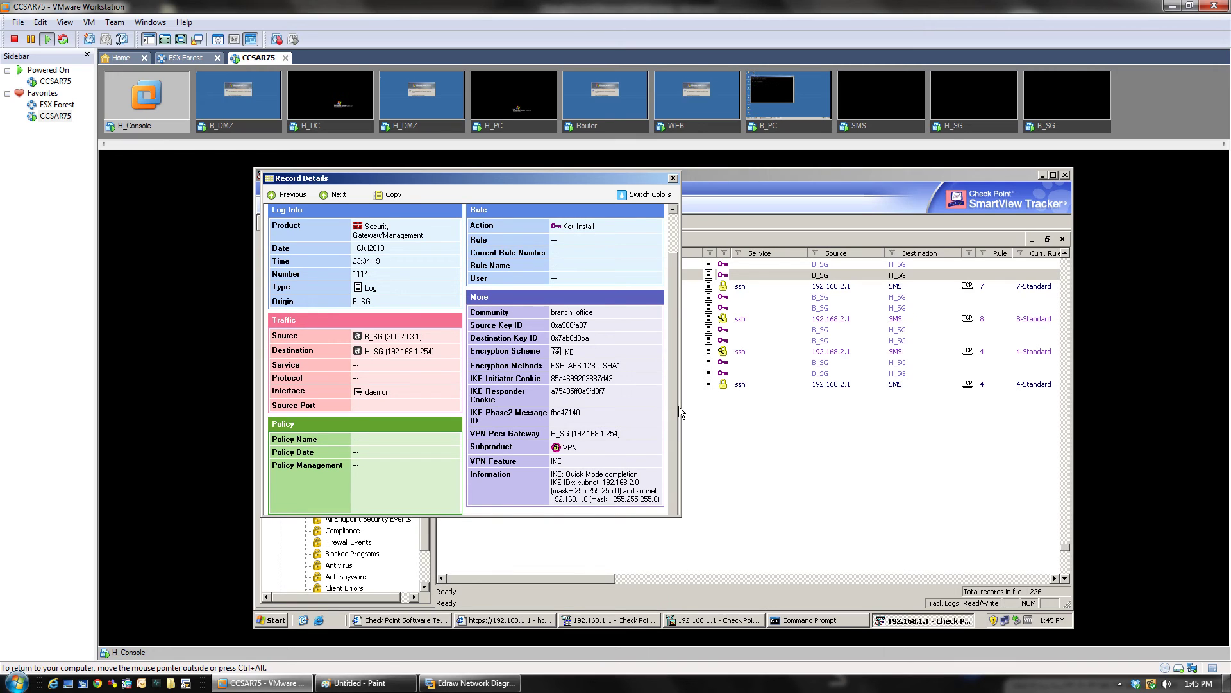
drag(567, 474, 616, 477)
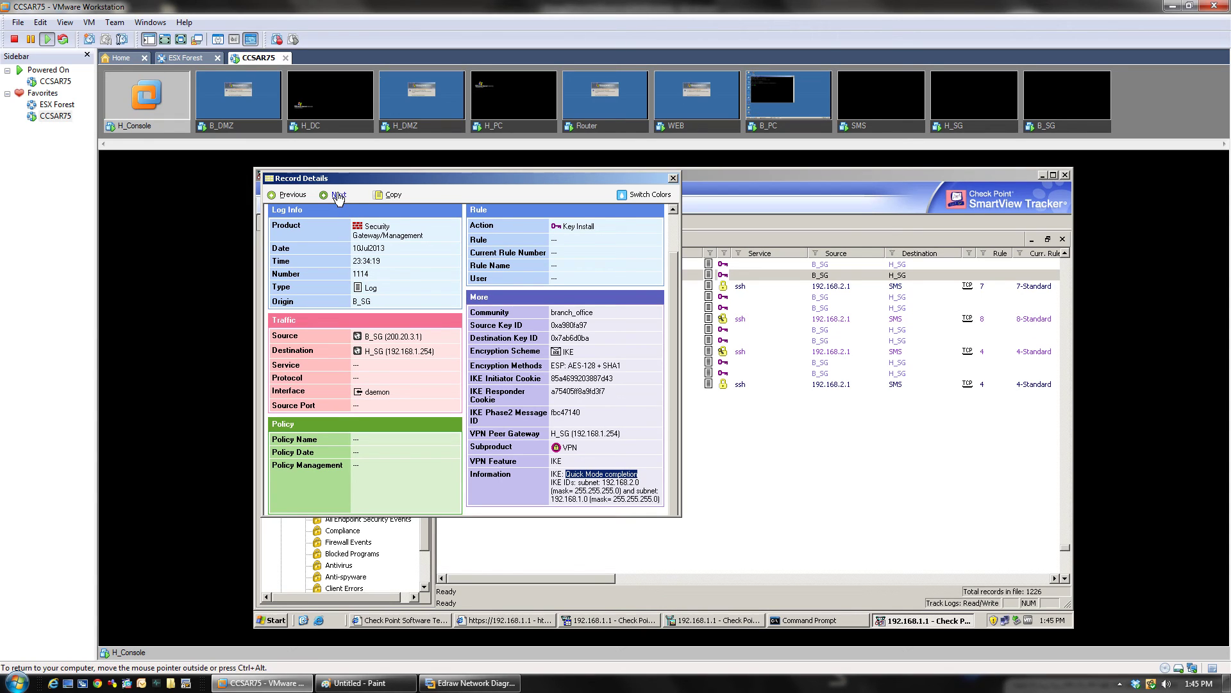
click(338, 197)
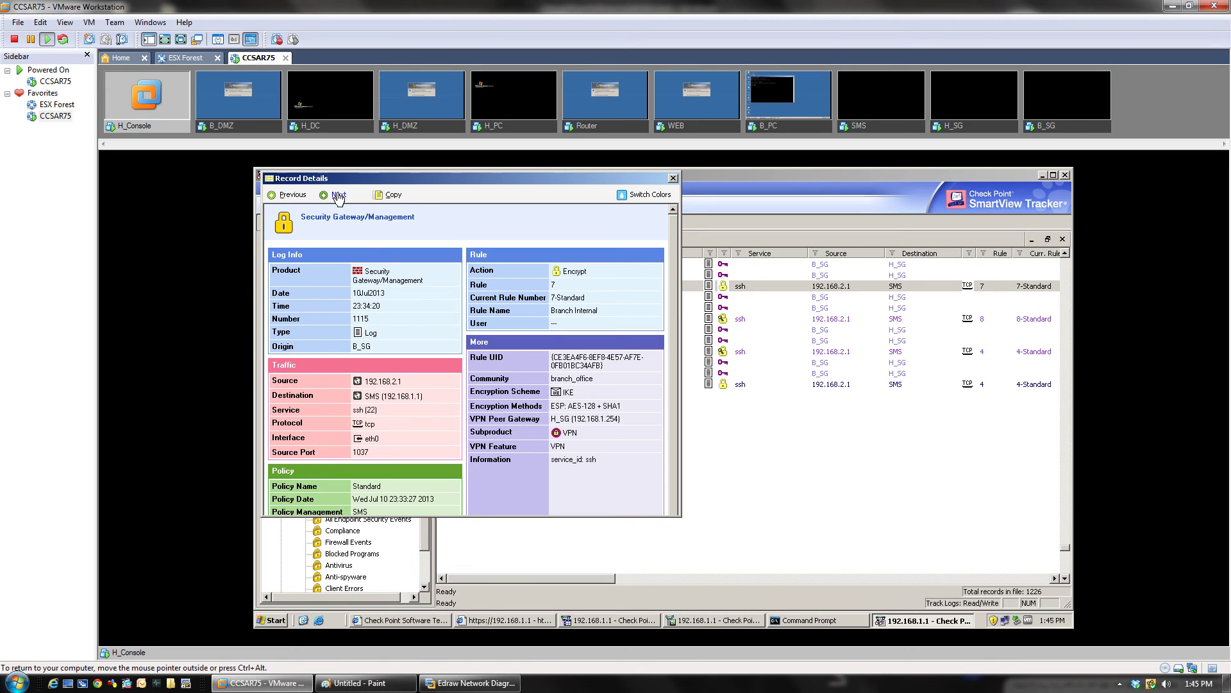
click(339, 196)
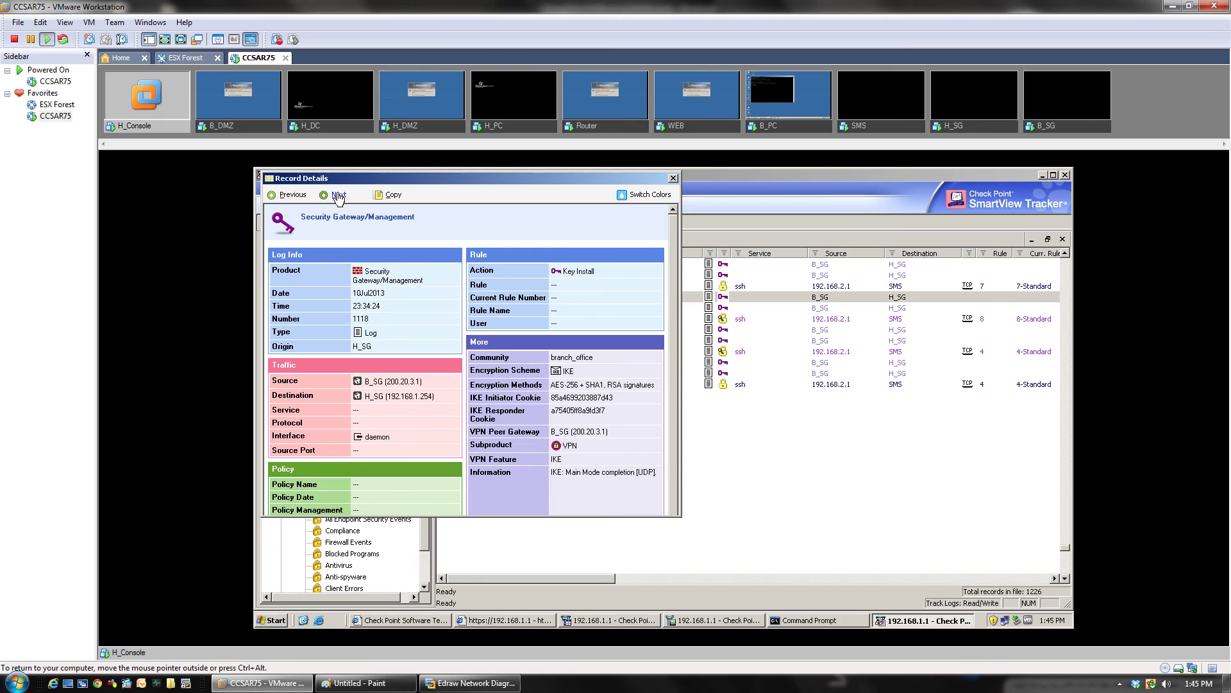
click(338, 196)
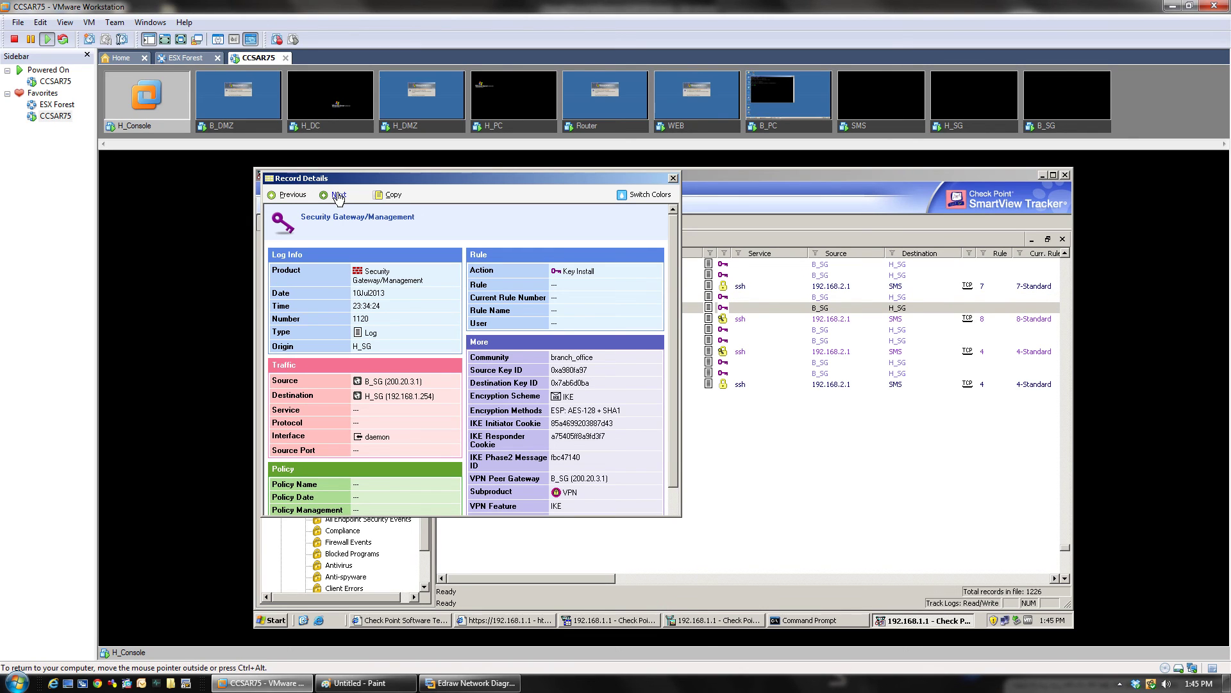
click(339, 195)
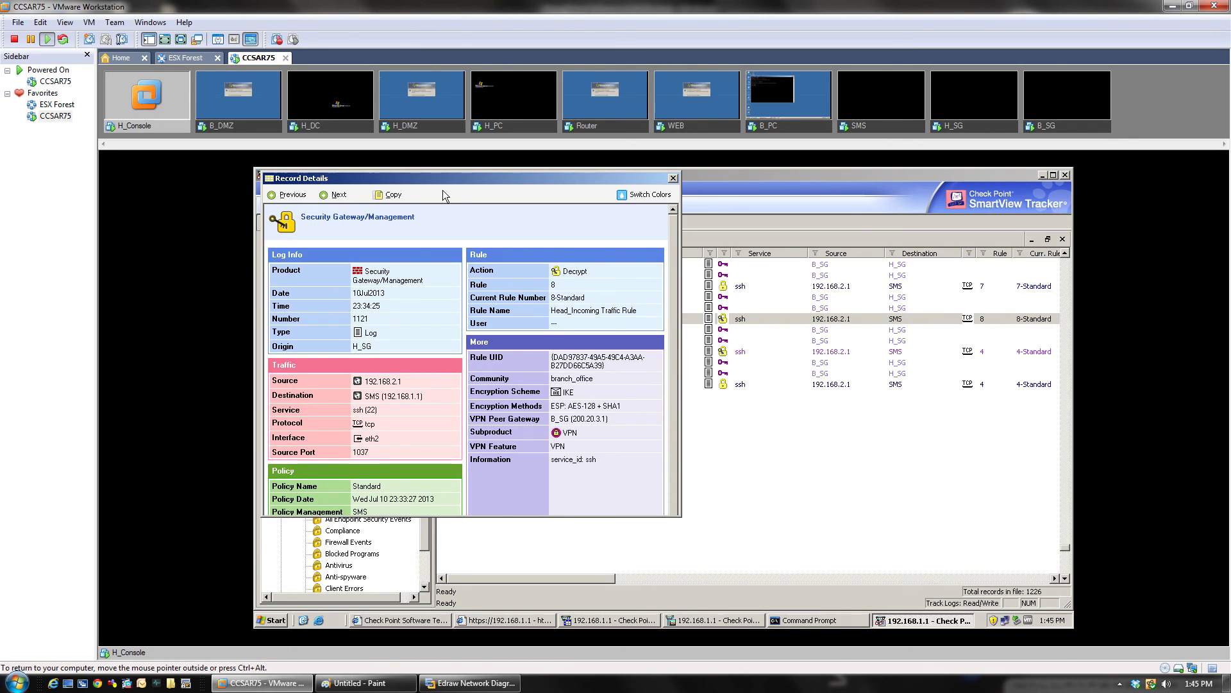
click(673, 179)
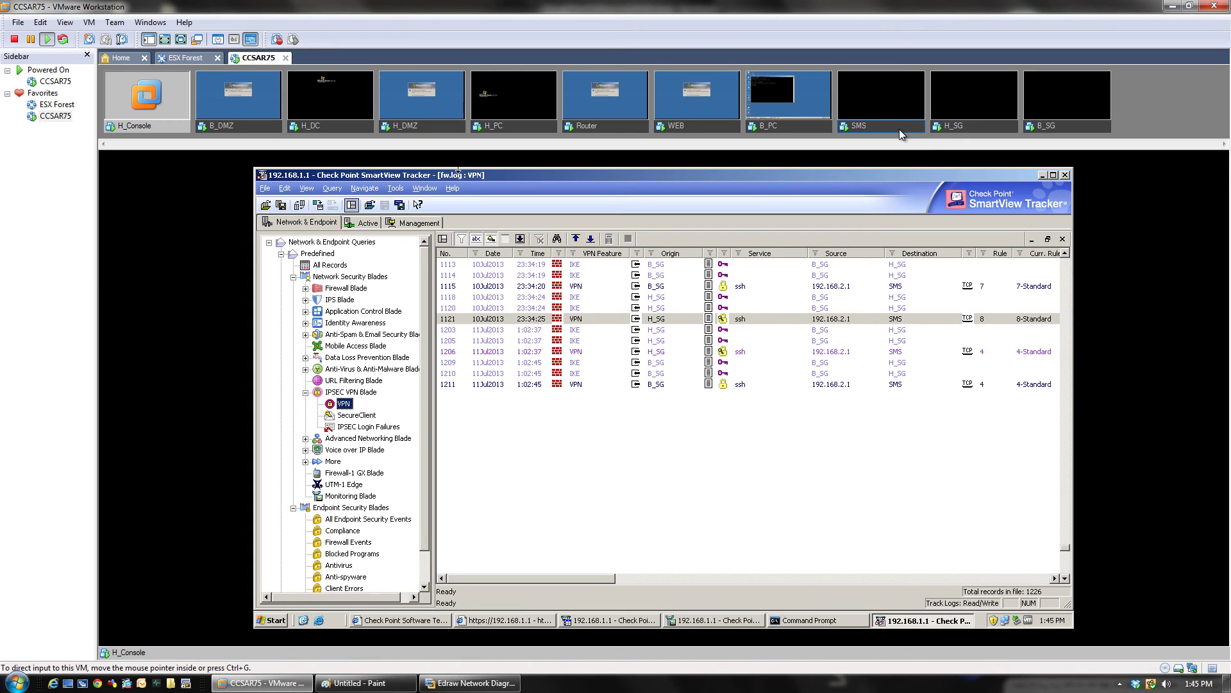
Step: Log in to the H_SG console as admin and run 'vpn tu' to reach its SA menu
click(958, 128)
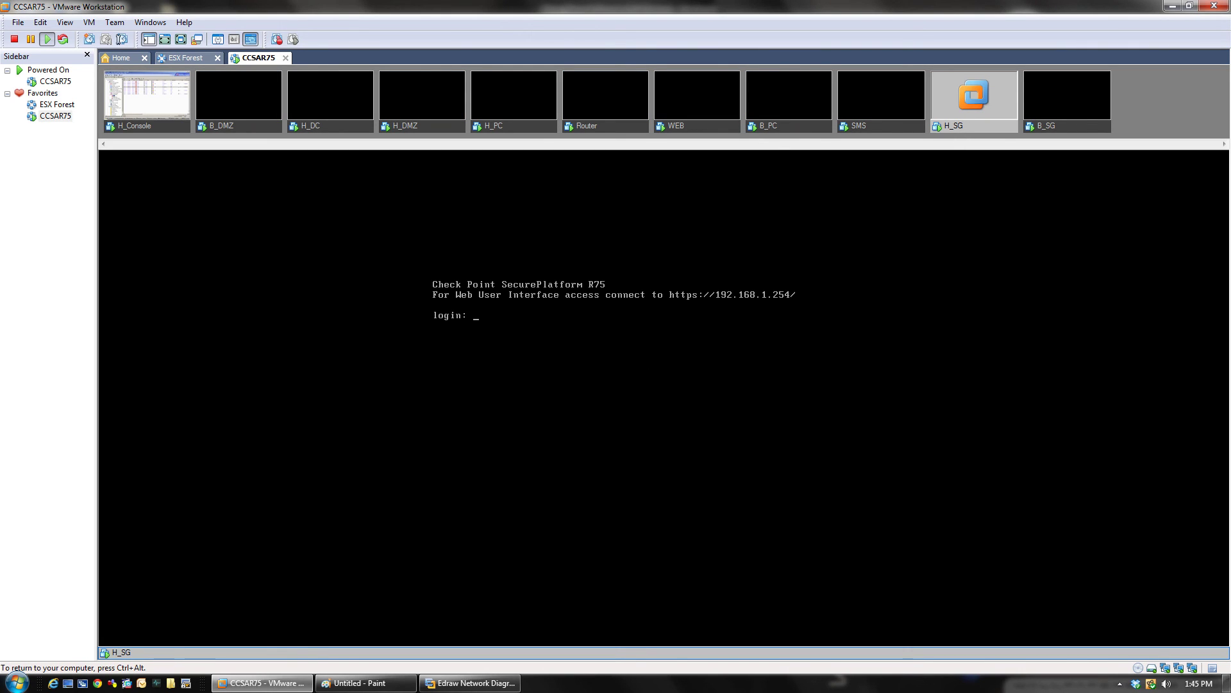
text(admin)
key(Return)
key(Return)
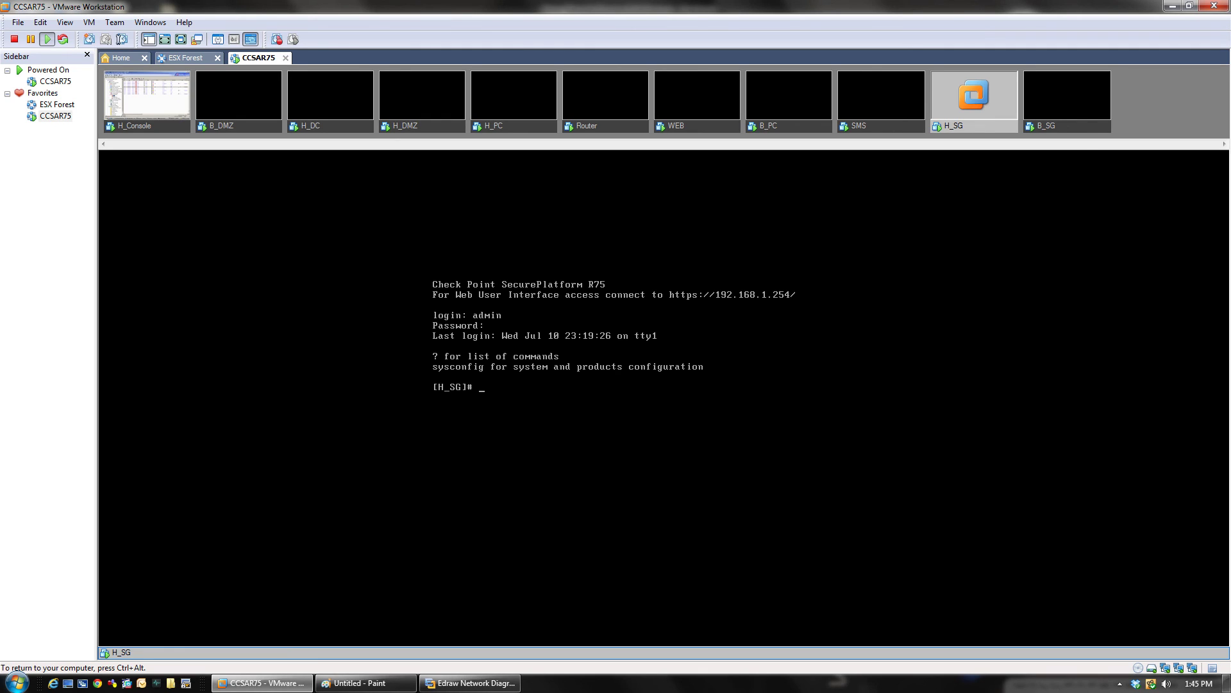
text(vpn tu)
key(Return)
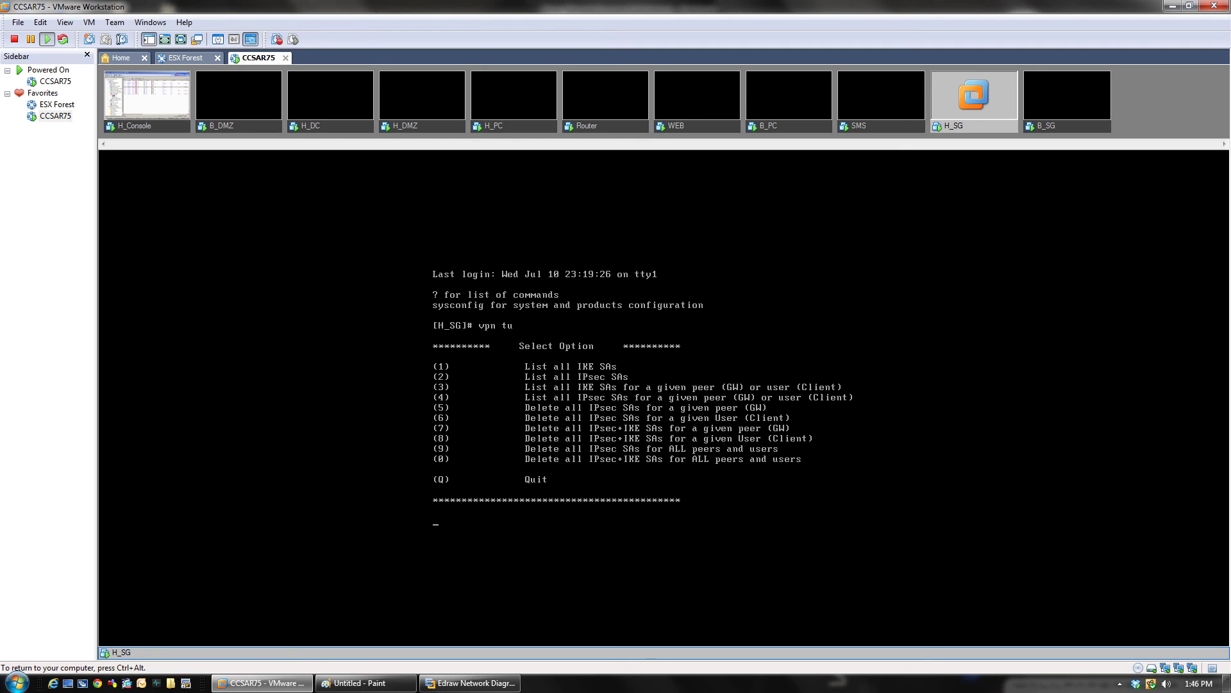
Step: Choose option 1 in vpn tu to list all IKE SAs, dismissing the colour-scheme popup
text(1)
key(Return)
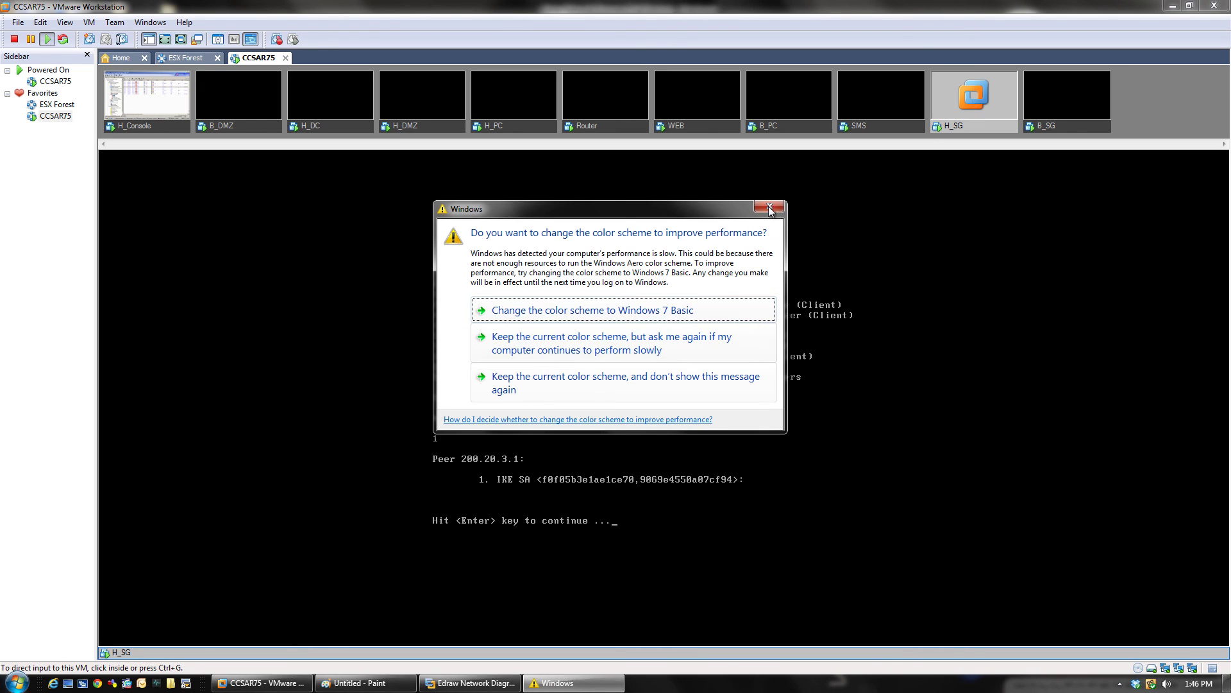
click(767, 208)
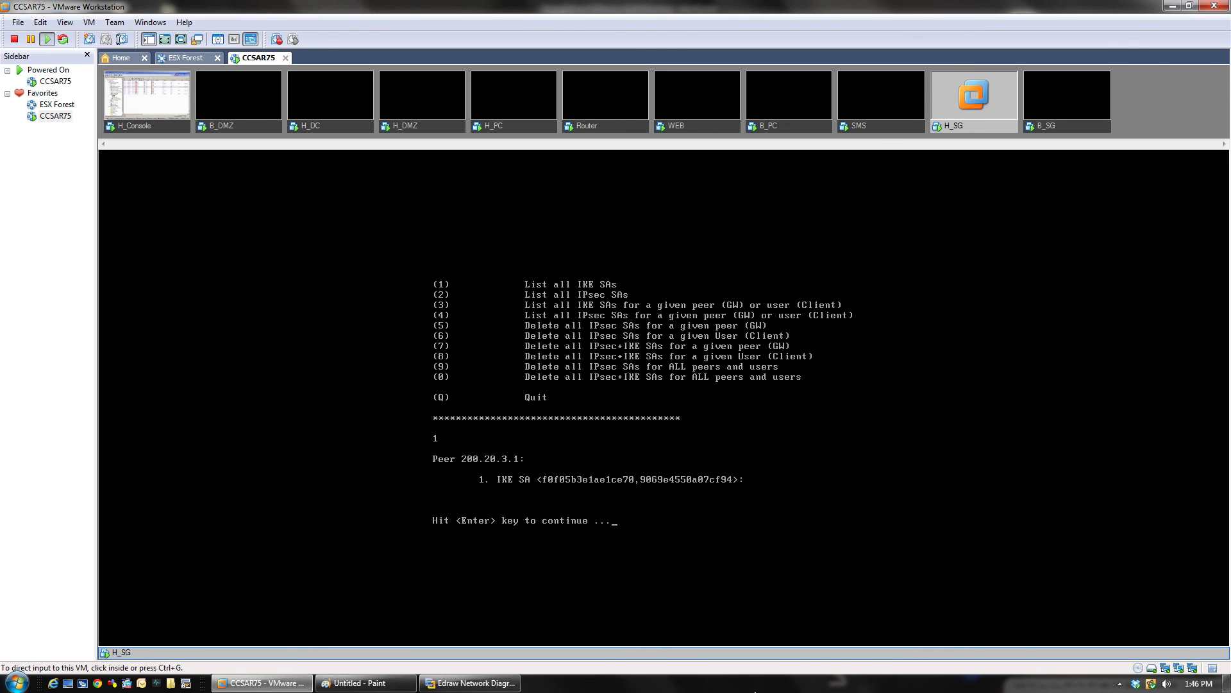